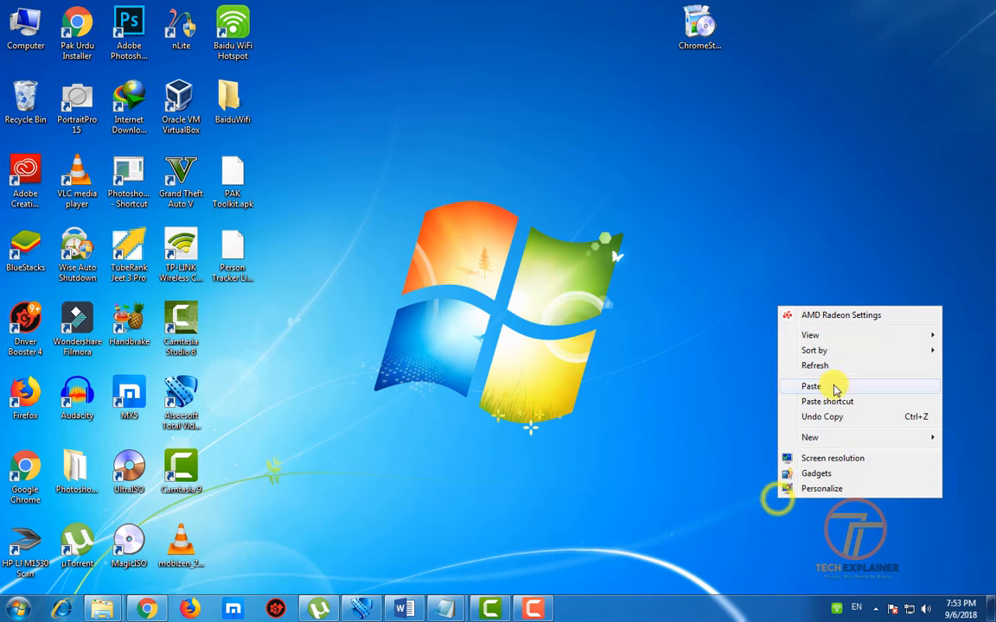
Refresh the desktop, open Aiseesoft Total Video Converter and remove New Recording 13.m4a from its file list
{"action": "left_click", "coordinate": [835, 367]}
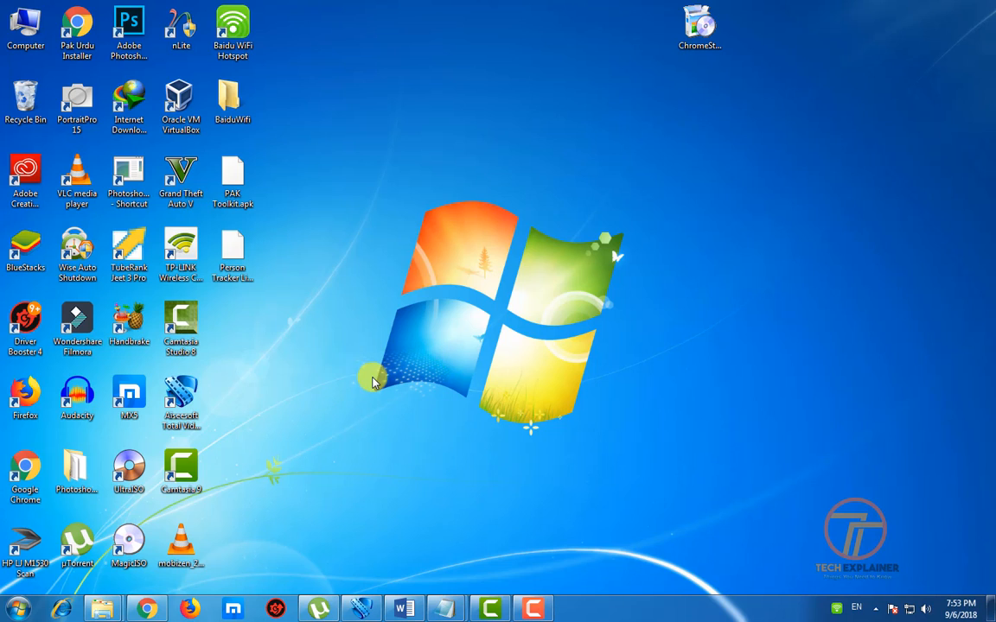
{"action": "left_click", "coordinate": [179, 375]}
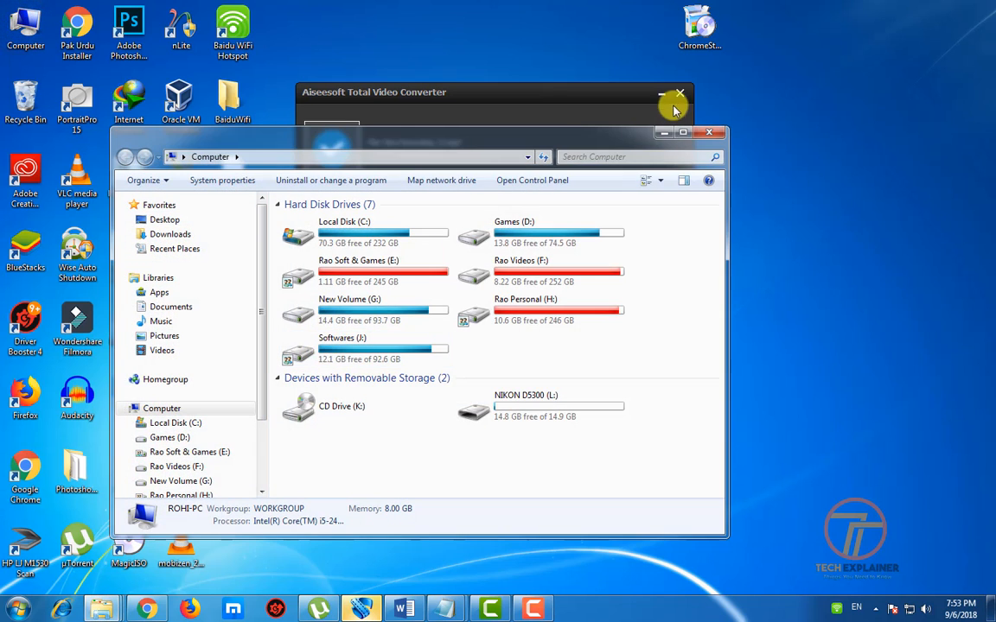
{"action": "left_click", "coordinate": [676, 99]}
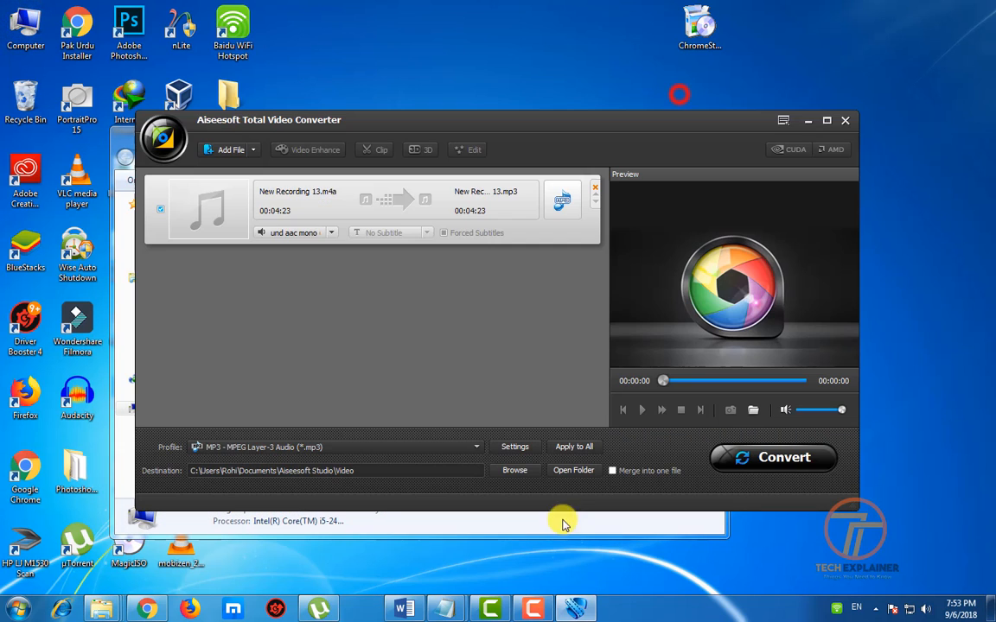
{"action": "left_click", "coordinate": [596, 190]}
Browse to the Camtasia Studio folder inside the Documents library in the file explorer
{"action": "left_click", "coordinate": [124, 131]}
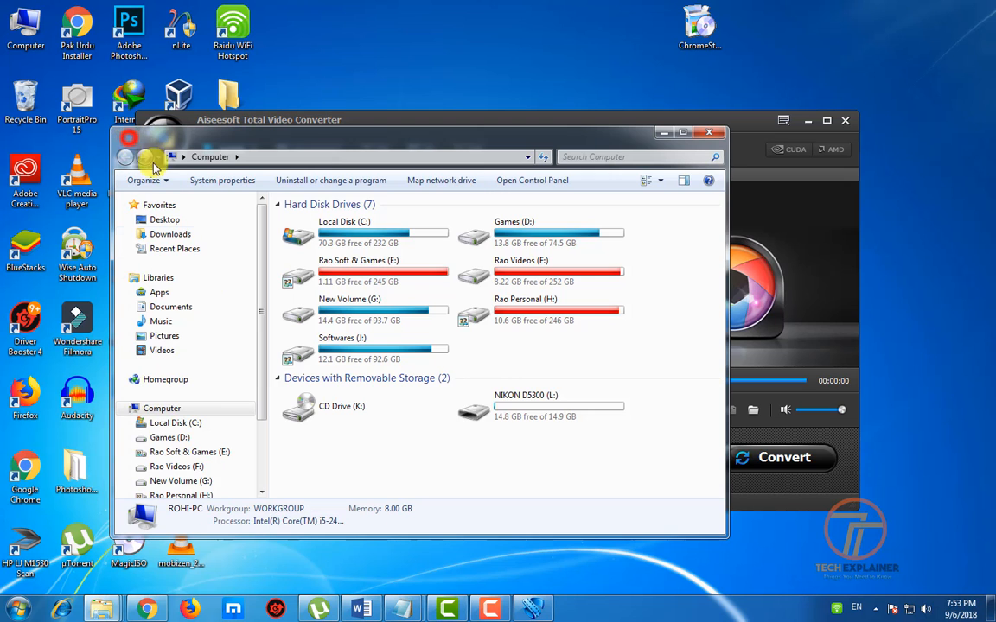
{"action": "left_click", "coordinate": [161, 320]}
{"action": "left_click", "coordinate": [170, 307]}
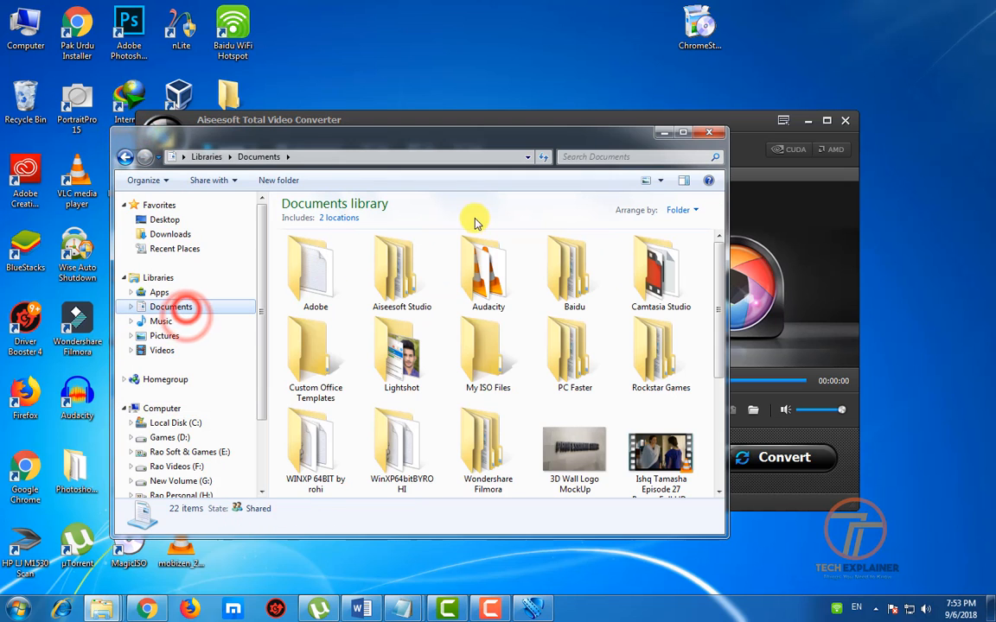
{"action": "left_click", "coordinate": [498, 270]}
{"action": "left_click", "coordinate": [637, 271]}
{"action": "double_click", "coordinate": [637, 270]}
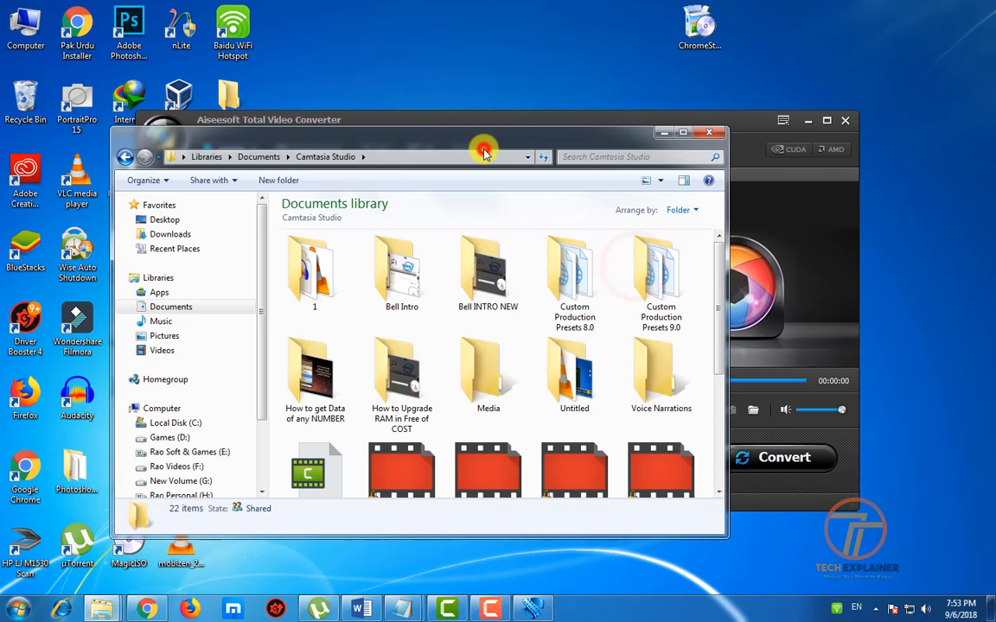
Open folder 1 and add the 1.m4a audio file to the Aiseesoft converter's list
{"action": "left_click_drag", "start_coordinate": [480, 135], "coordinate": [800, 311]}
{"action": "double_click", "coordinate": [563, 413]}
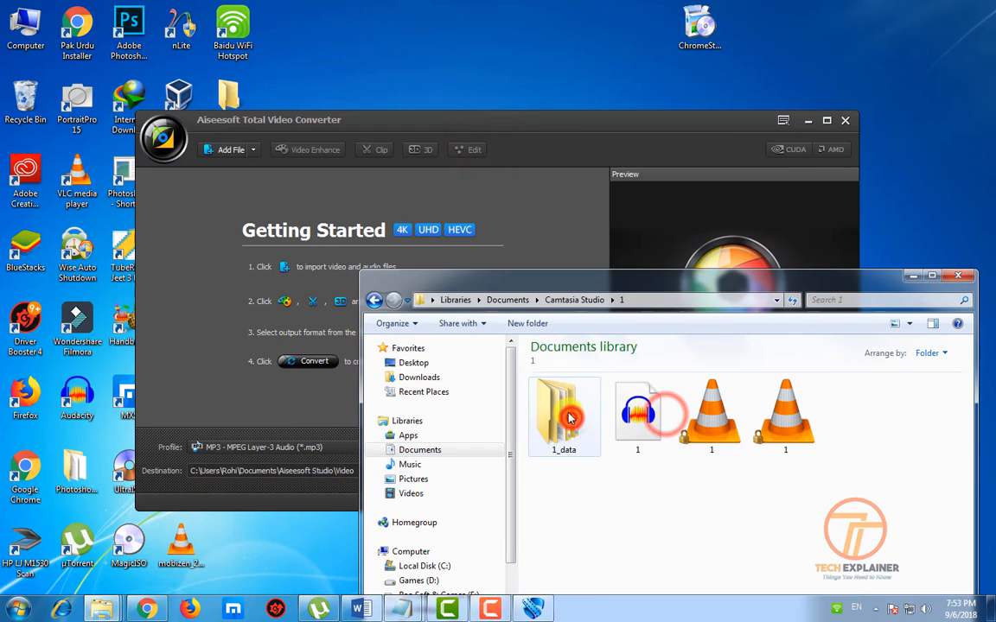
{"action": "left_click", "coordinate": [800, 434]}
{"action": "left_click_drag", "start_coordinate": [752, 279], "coordinate": [584, 47]}
{"action": "left_click_drag", "start_coordinate": [537, 172], "coordinate": [189, 312]}
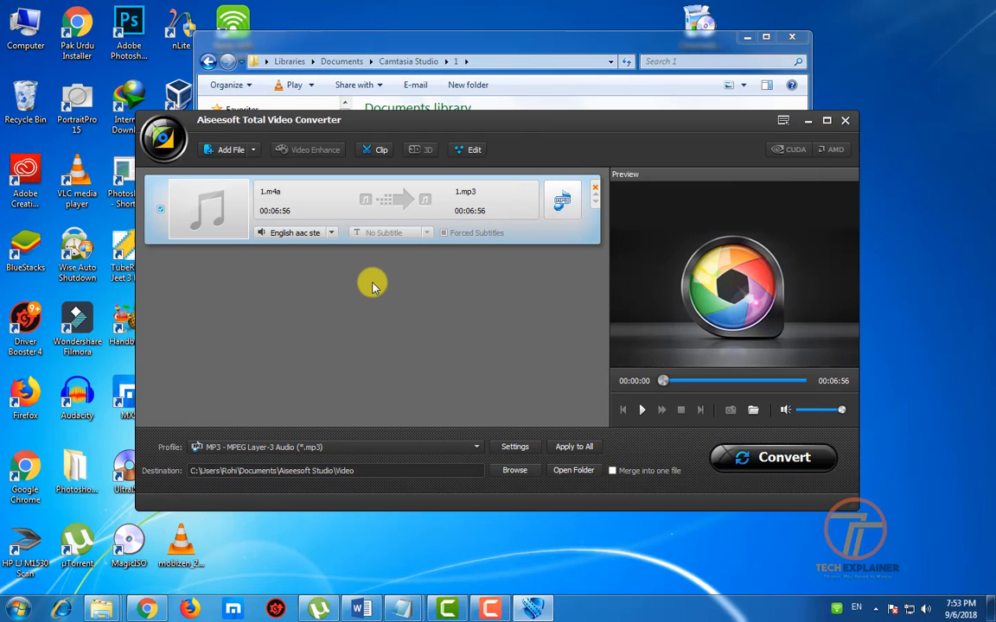
Convert 1.m4a to MP3 and select the converted file 1 in the output folder
{"action": "left_click", "coordinate": [572, 212]}
{"action": "left_click", "coordinate": [572, 212]}
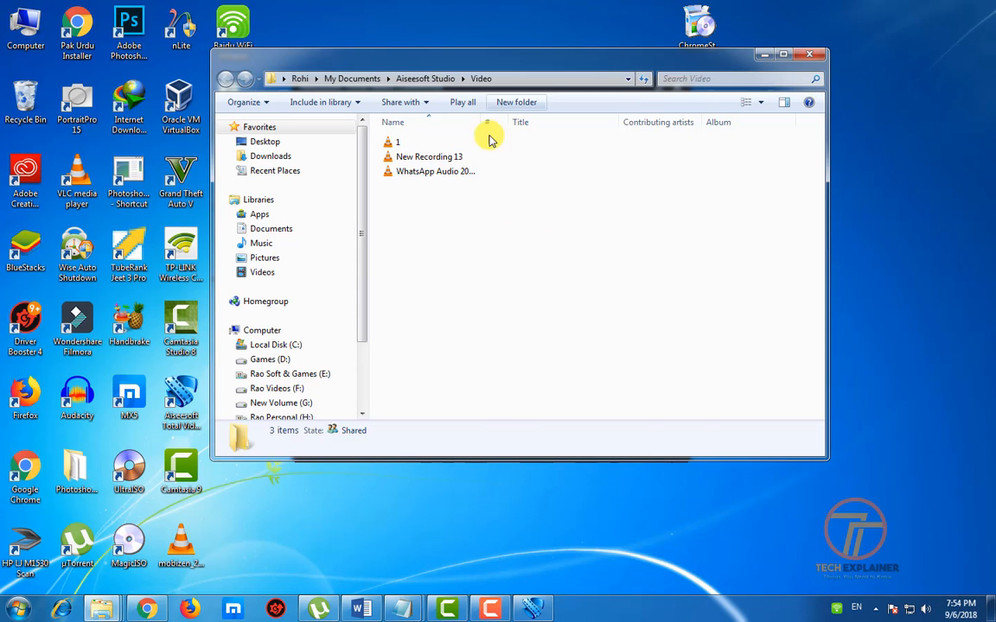
{"action": "left_click", "coordinate": [400, 143]}
{"action": "left_click_drag", "start_coordinate": [447, 61], "coordinate": [598, 142]}
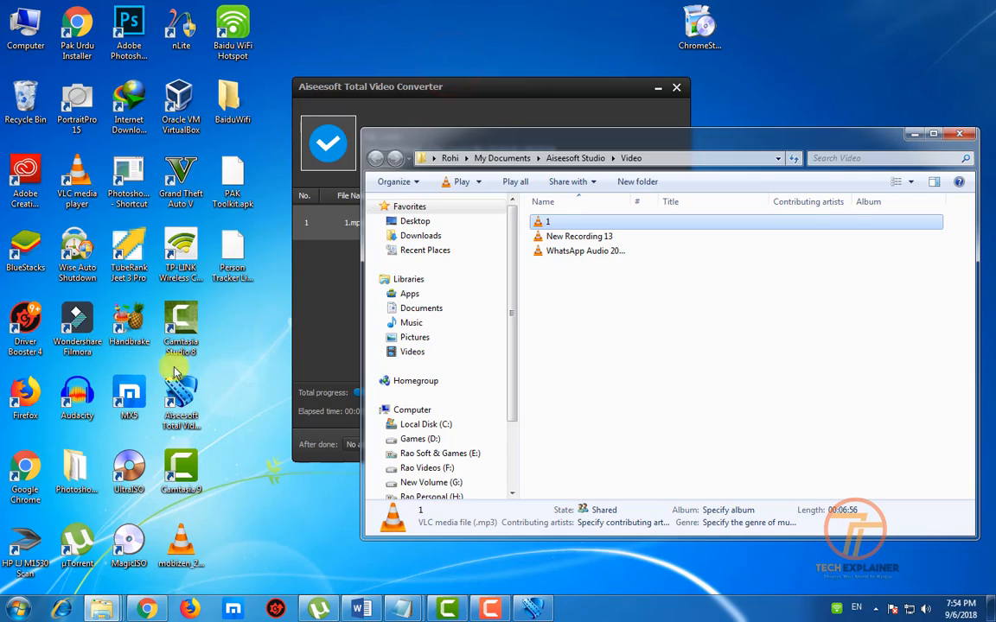
Open Audacity, dismiss its welcome message and import the converted MP3 file 1 into a maximized project window
{"action": "left_click", "coordinate": [82, 393]}
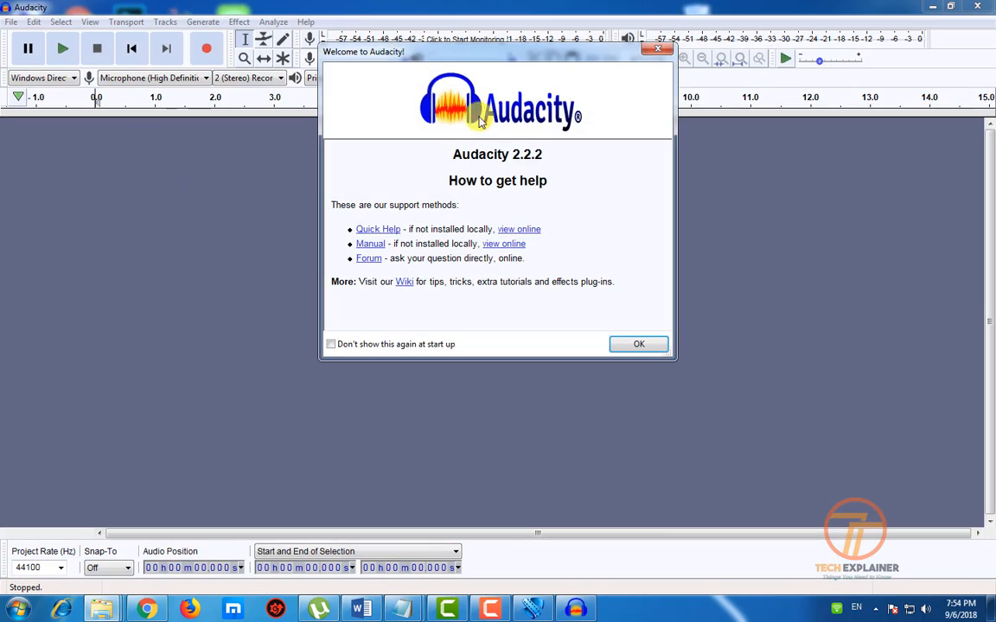
{"action": "left_click", "coordinate": [638, 345]}
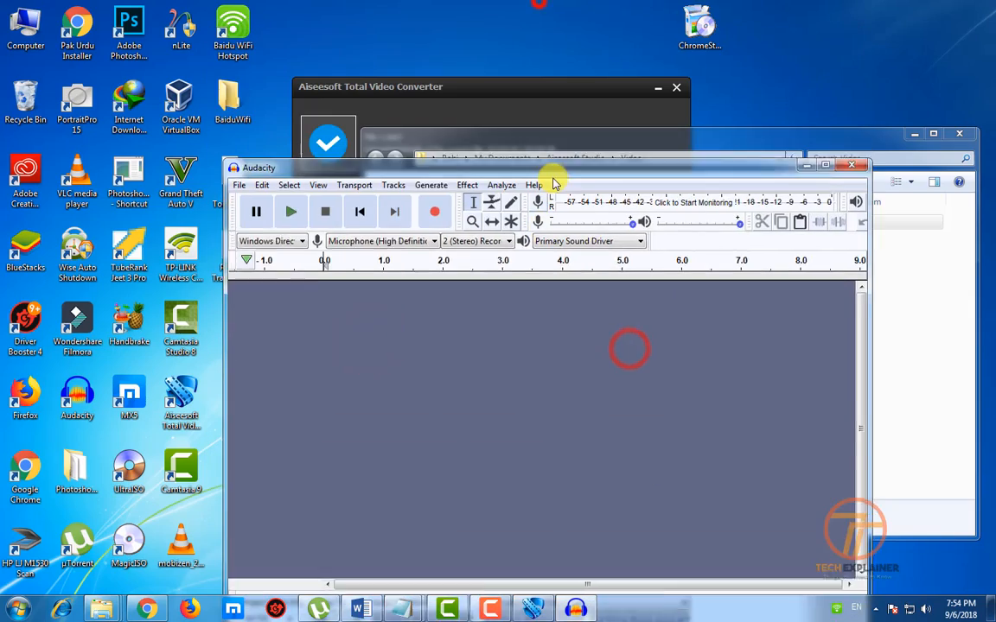
{"action": "left_click", "coordinate": [609, 147]}
{"action": "left_click_drag", "start_coordinate": [560, 218], "coordinate": [343, 360]}
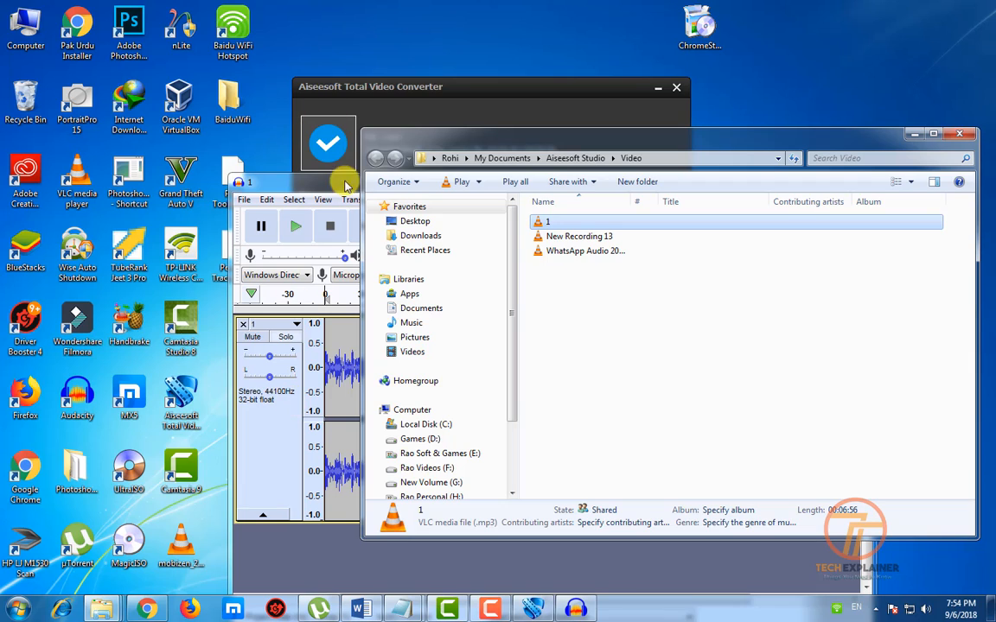
{"action": "double_click", "coordinate": [312, 182]}
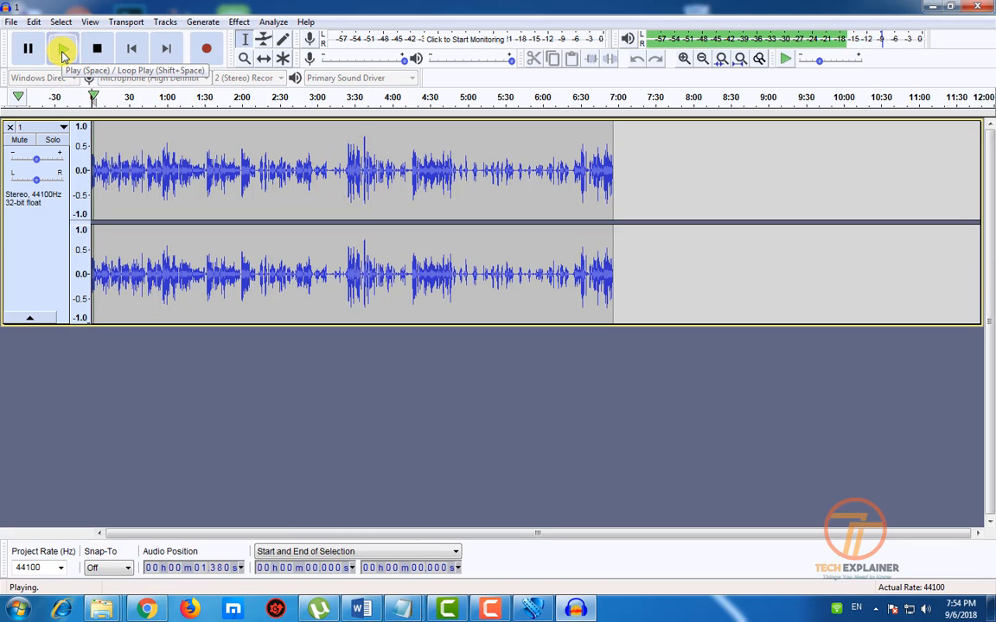
Listen to the imported recording at several points along the timeline and from its beginning
{"action": "left_click", "coordinate": [183, 97]}
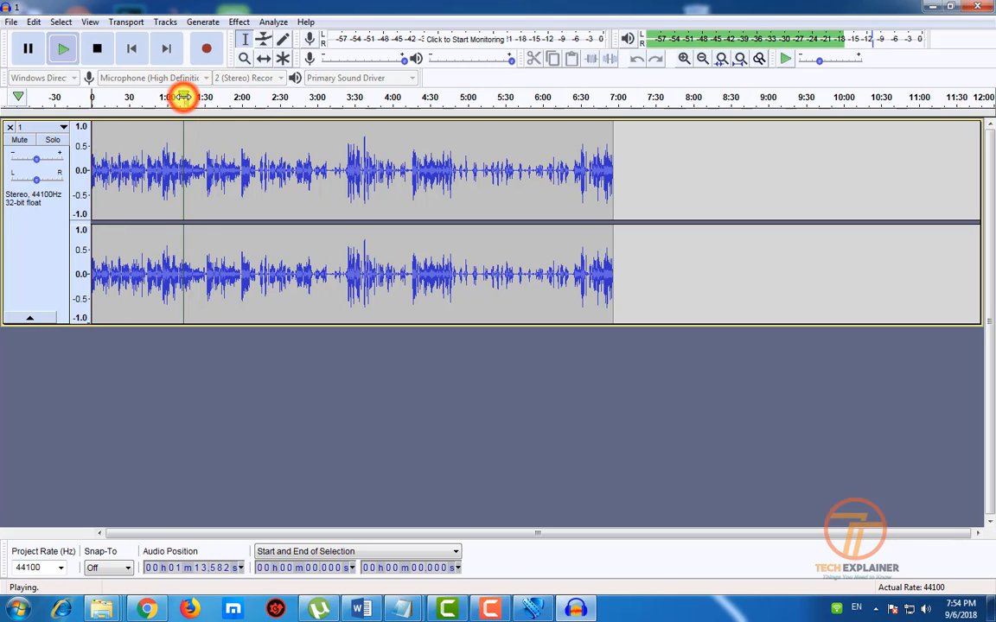
{"action": "left_click", "coordinate": [327, 96]}
{"action": "left_click", "coordinate": [327, 97]}
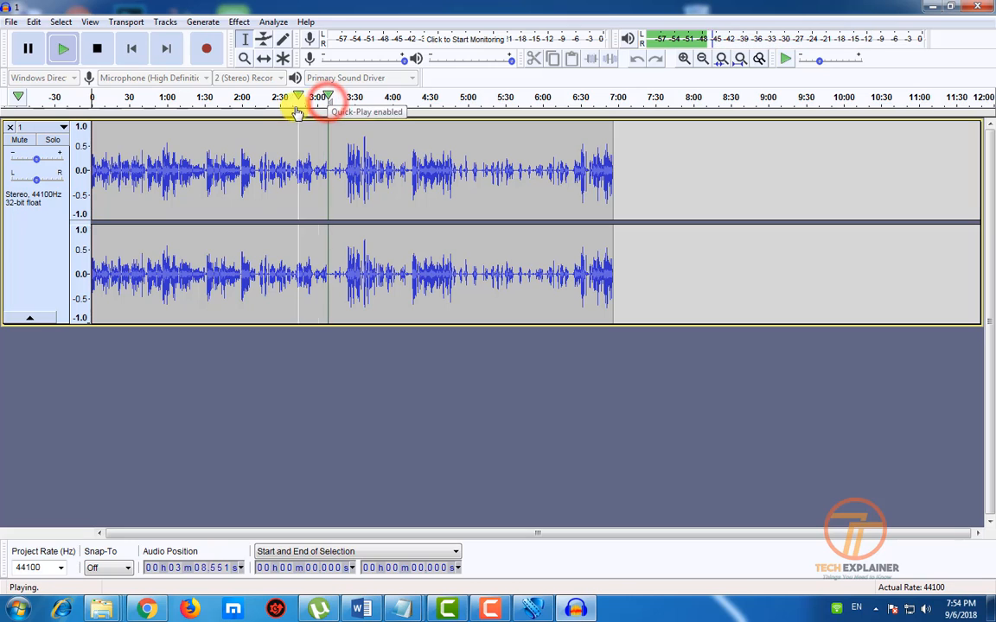
{"action": "left_click", "coordinate": [66, 49]}
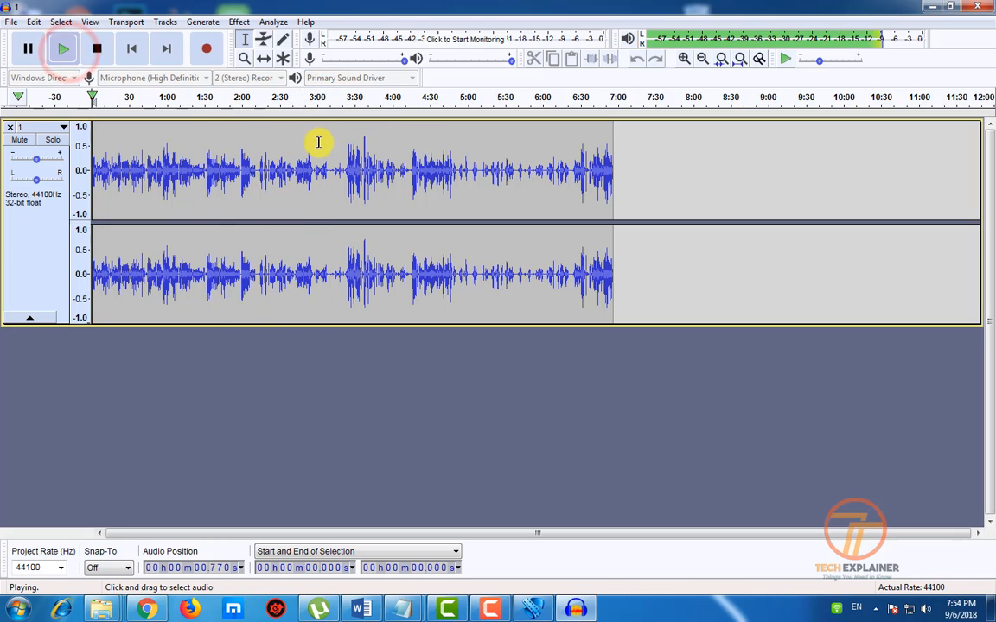
{"action": "left_click", "coordinate": [94, 97]}
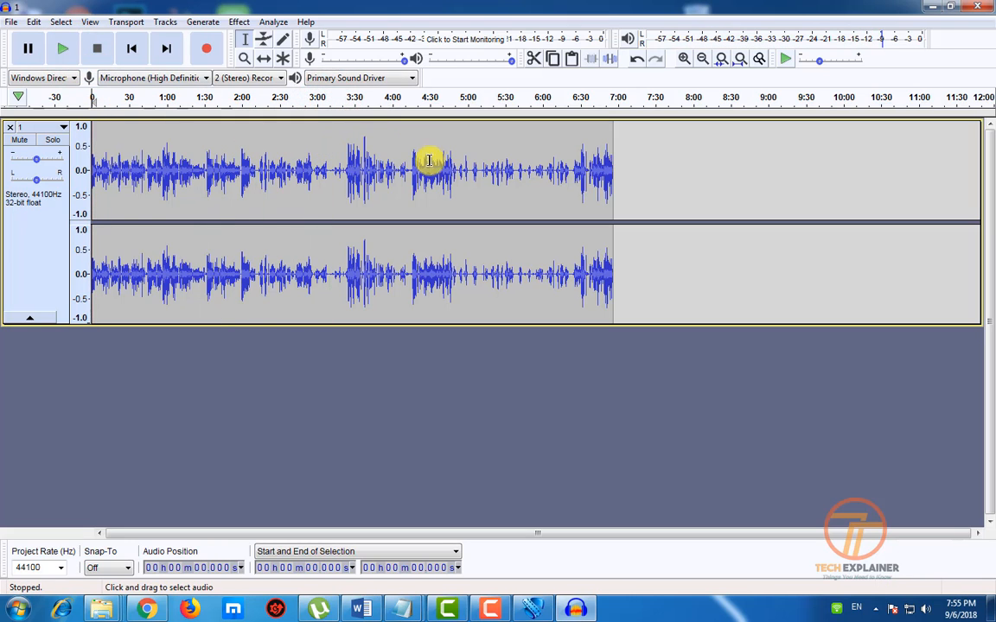
{"action": "left_click", "coordinate": [241, 22]}
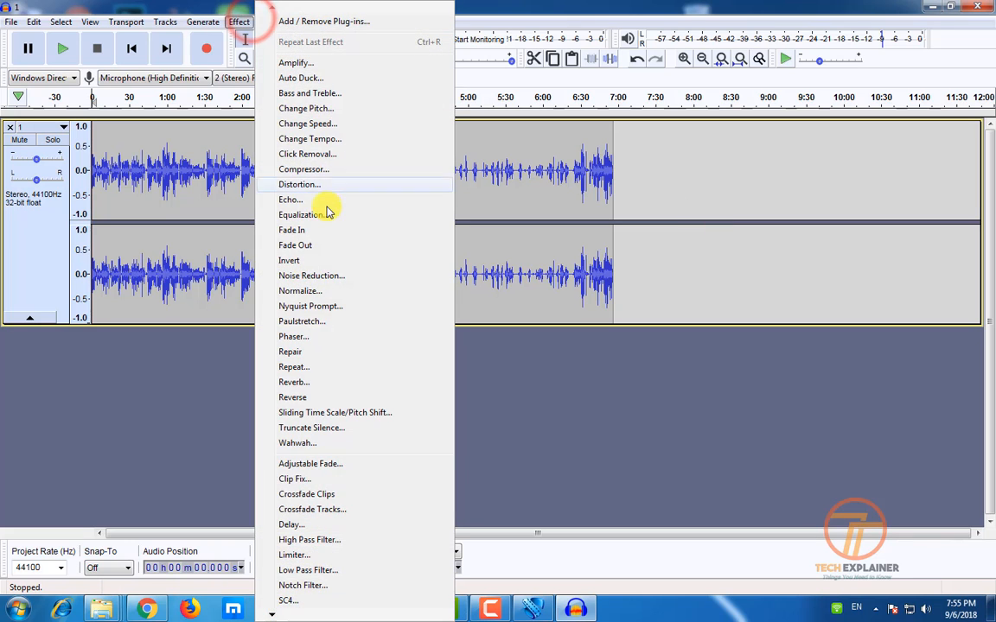
{"action": "left_click", "coordinate": [297, 290]}
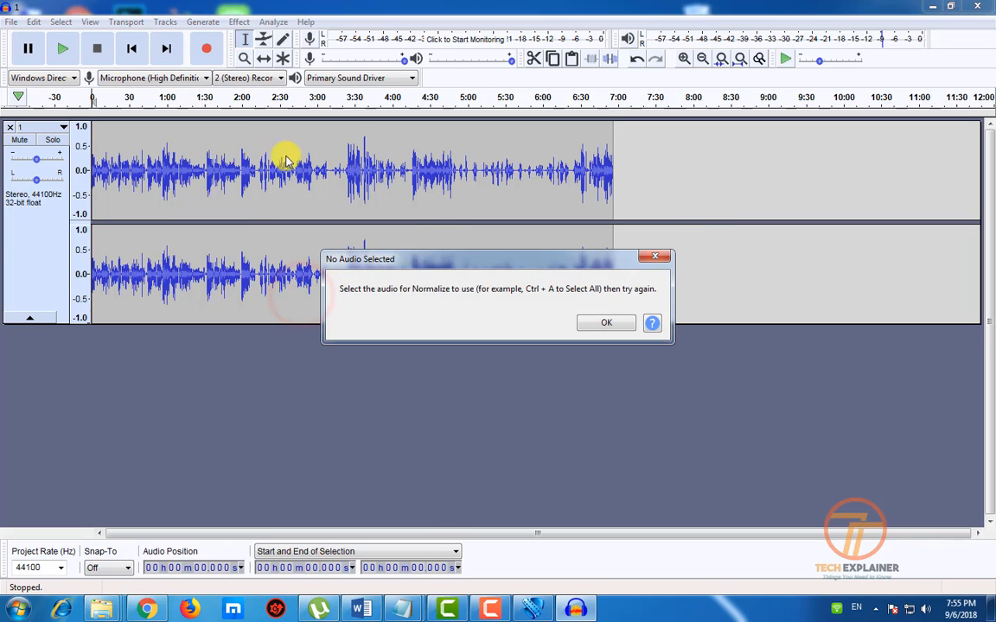
{"action": "left_click", "coordinate": [607, 324]}
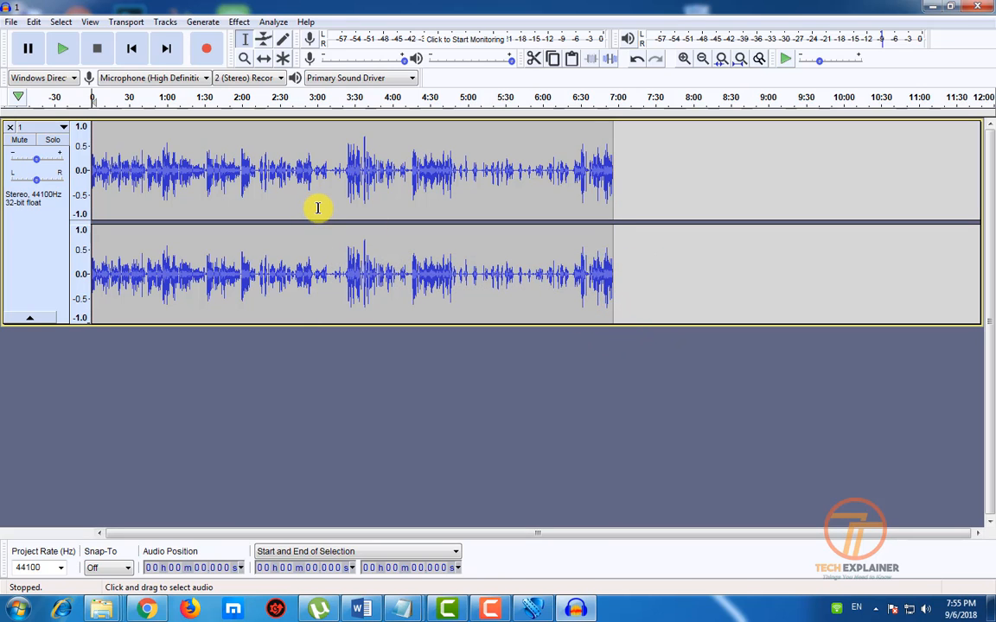
Select the entire track and normalize its maximum amplitude to -1.0 dB with DC offset removal enabled
{"action": "key", "text": "ctrl+a"}
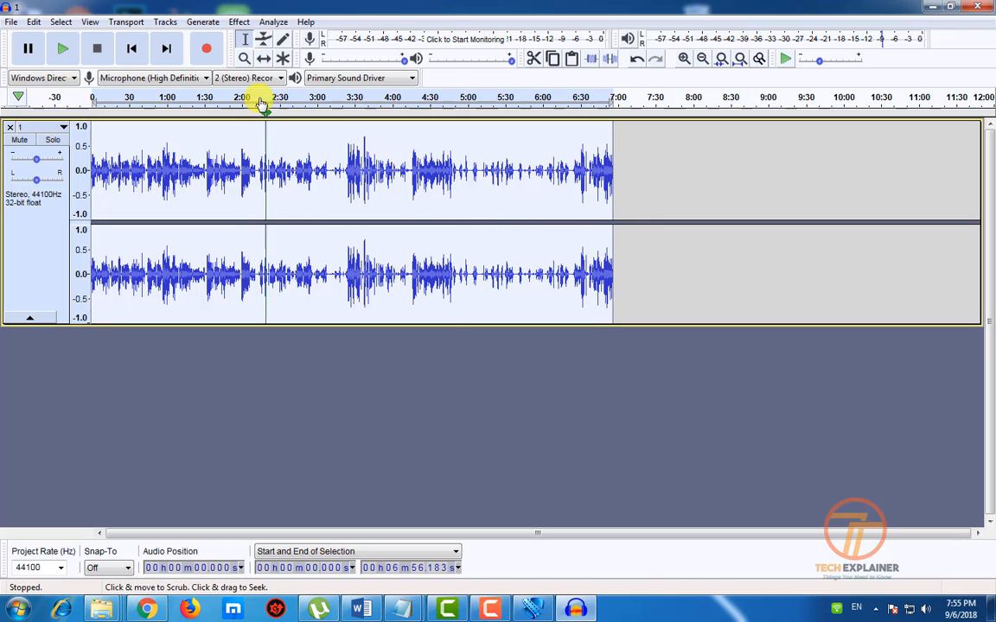
{"action": "left_click", "coordinate": [239, 21]}
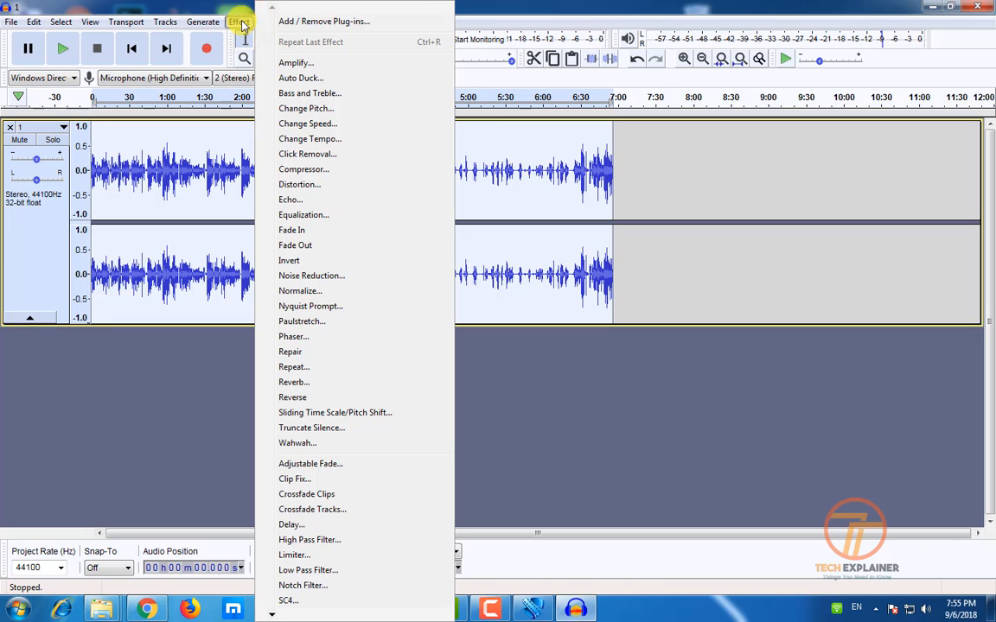
{"action": "left_click", "coordinate": [296, 290]}
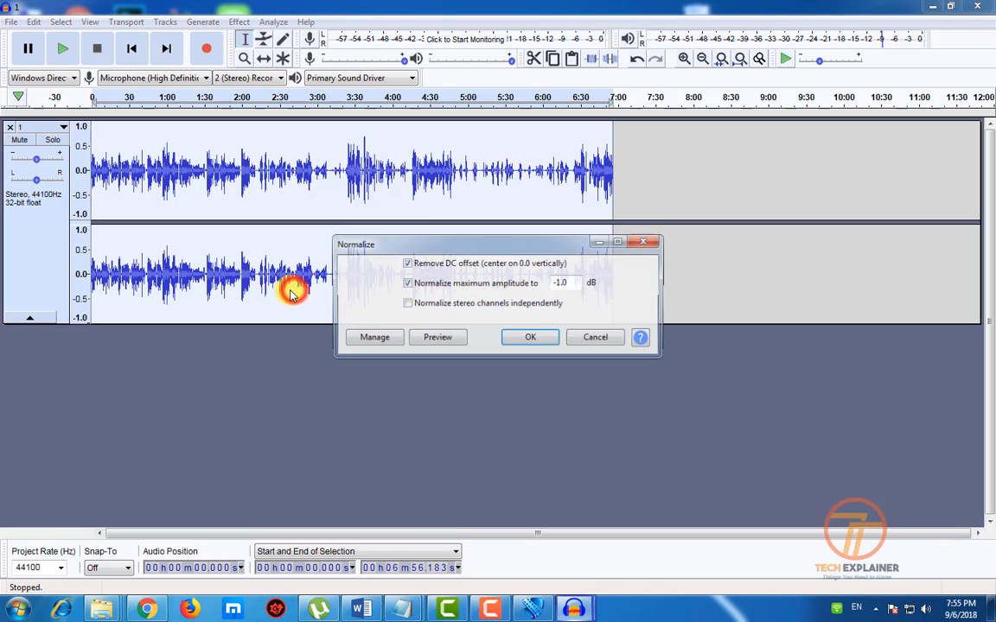
{"action": "left_click", "coordinate": [543, 341]}
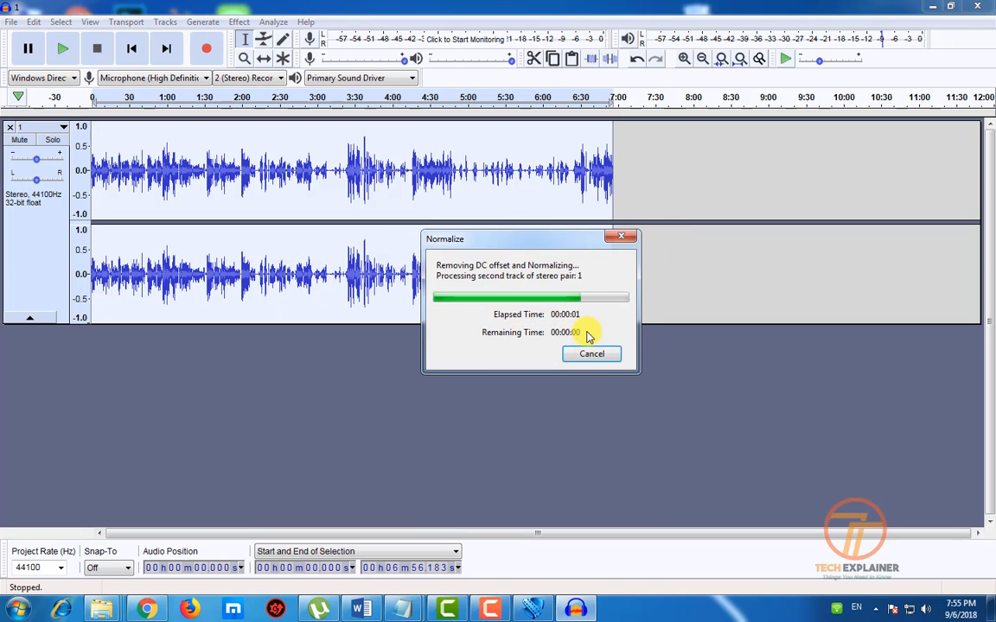
Apply the Compressor effect to the whole track and briefly play back the start
{"action": "left_click", "coordinate": [236, 21]}
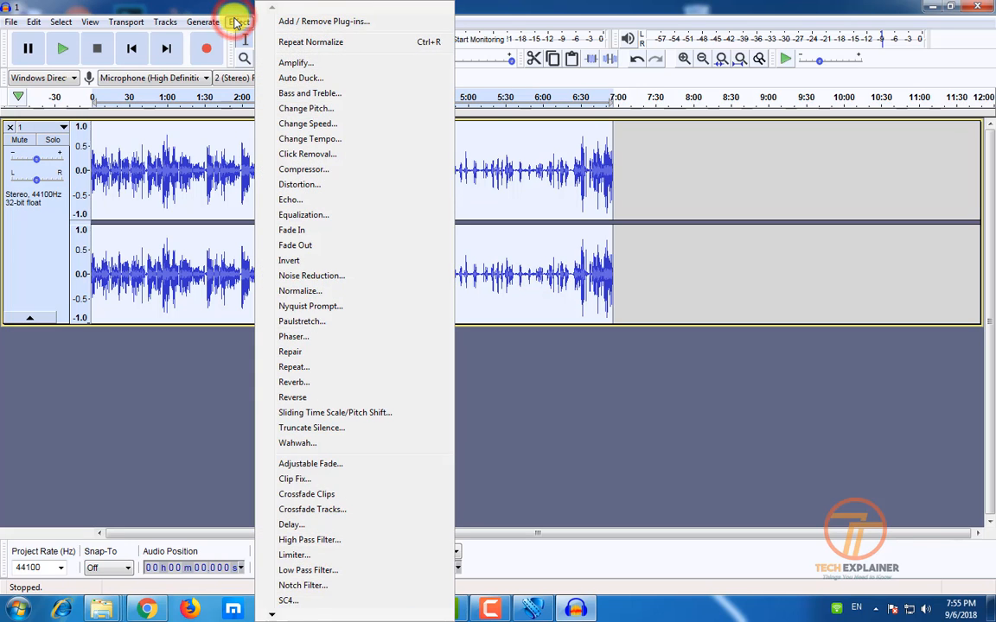
{"action": "left_click", "coordinate": [303, 170]}
{"action": "left_click", "coordinate": [534, 393]}
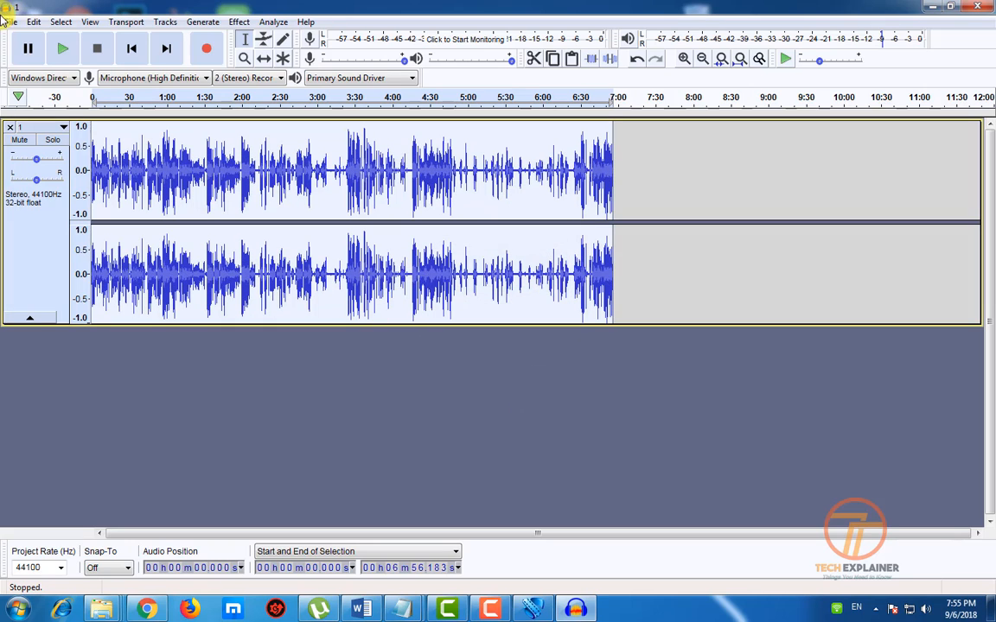
{"action": "left_click", "coordinate": [59, 52]}
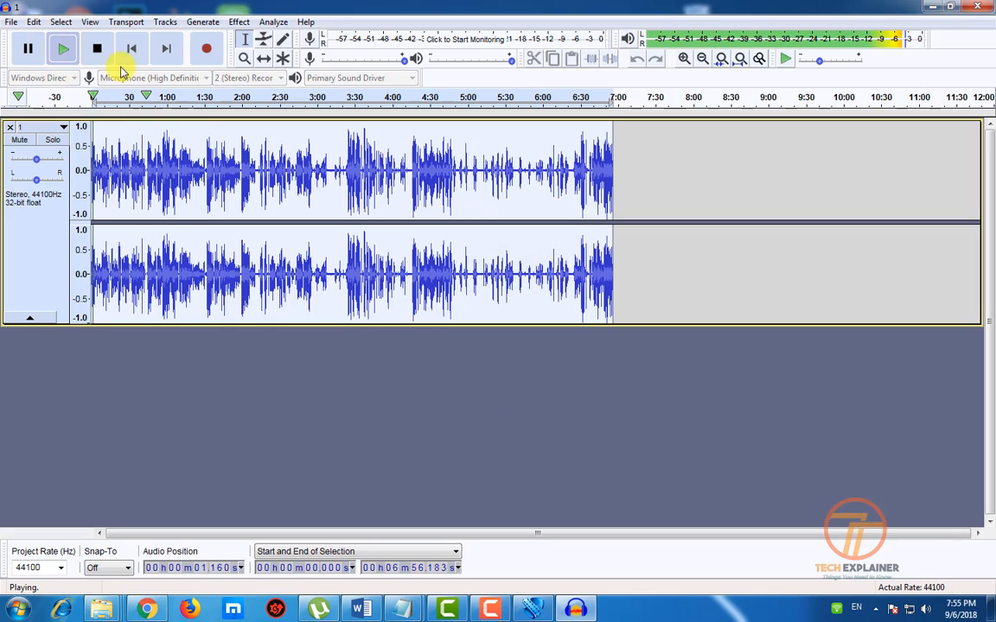
{"action": "left_click", "coordinate": [99, 50]}
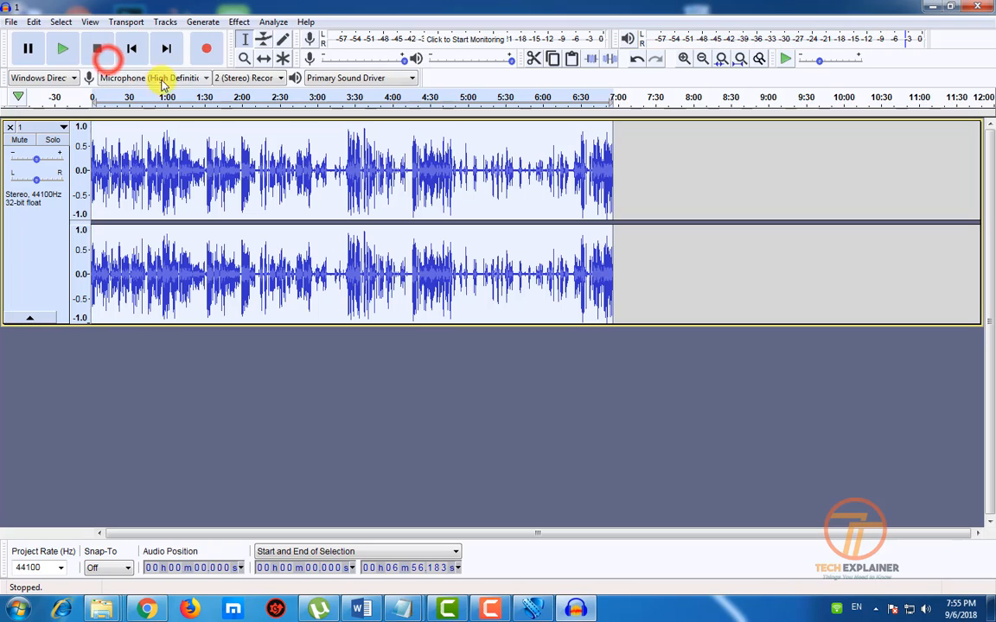
Apply the Equalization effect to the whole track using the Treble Boost curve
{"action": "left_click", "coordinate": [240, 23]}
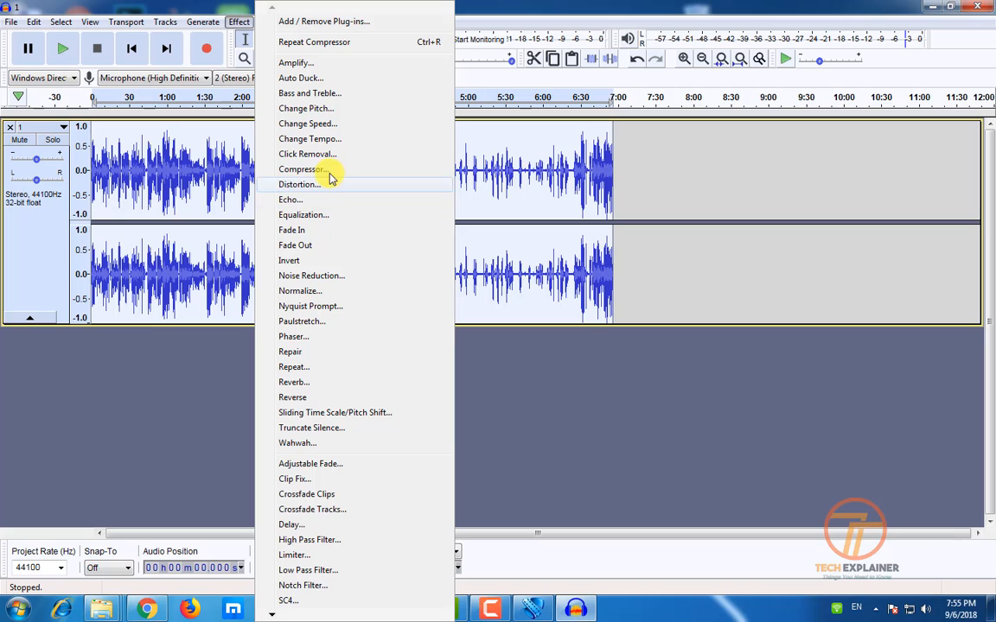
{"action": "left_click", "coordinate": [303, 215]}
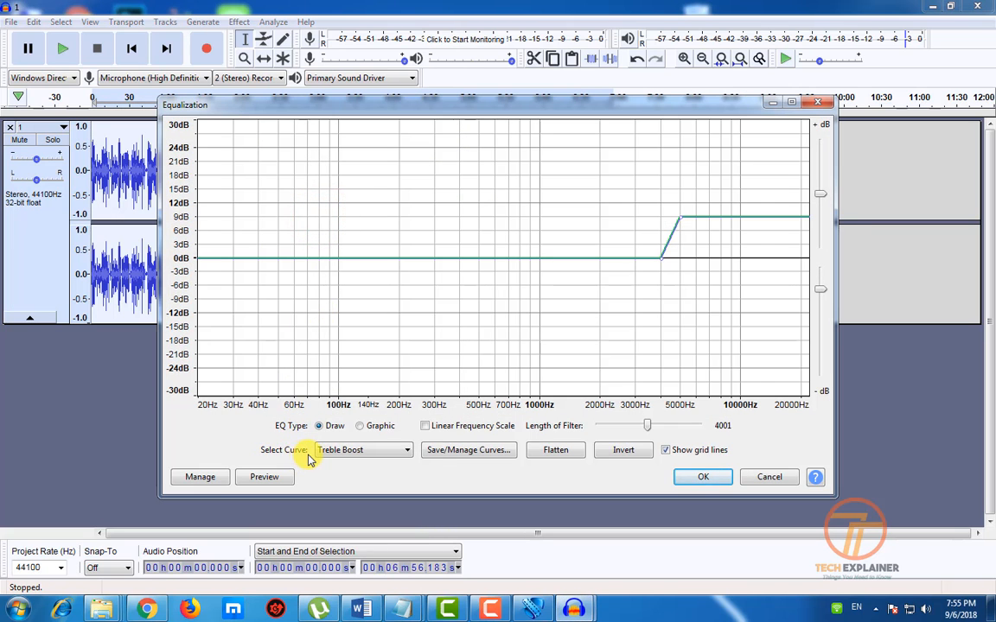
{"action": "left_click", "coordinate": [349, 453]}
{"action": "left_click", "coordinate": [351, 454]}
{"action": "left_click", "coordinate": [350, 454]}
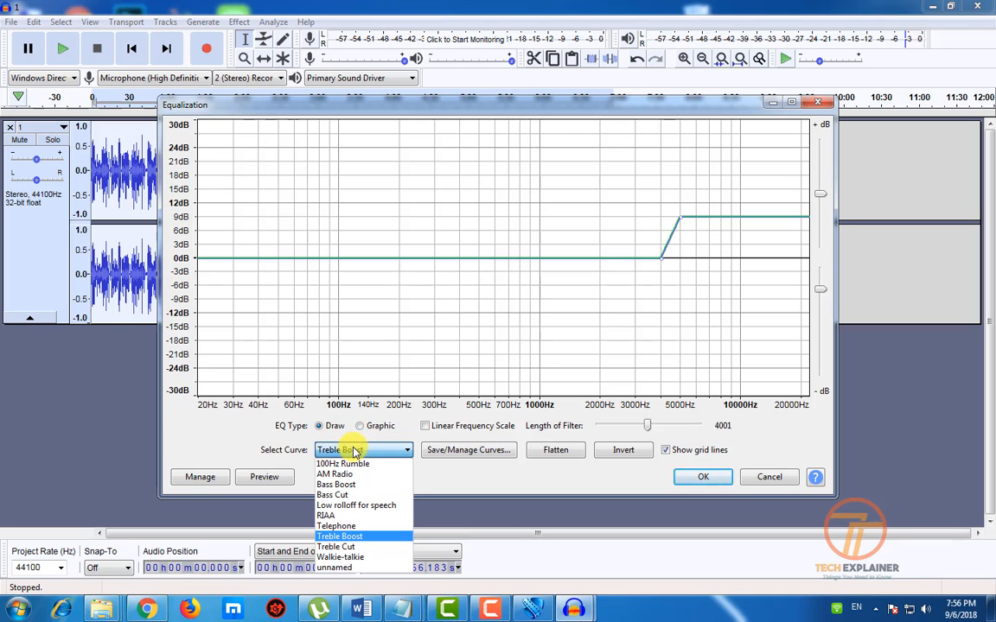
{"action": "left_click", "coordinate": [359, 536]}
{"action": "left_click", "coordinate": [710, 478]}
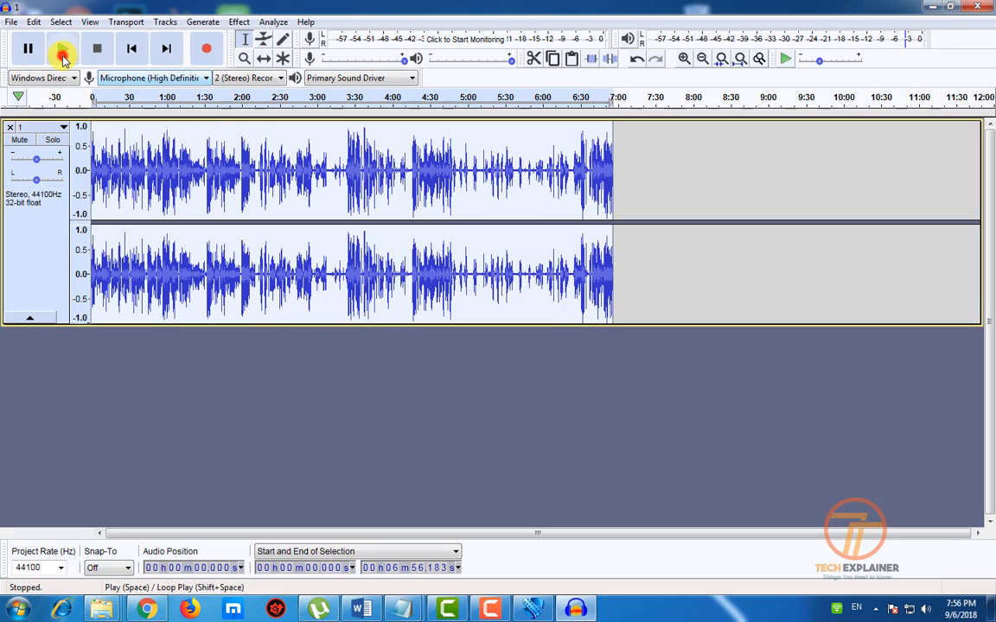
Play the equalized track and lower the playback volume to about the middle of its range
{"action": "left_click", "coordinate": [63, 54]}
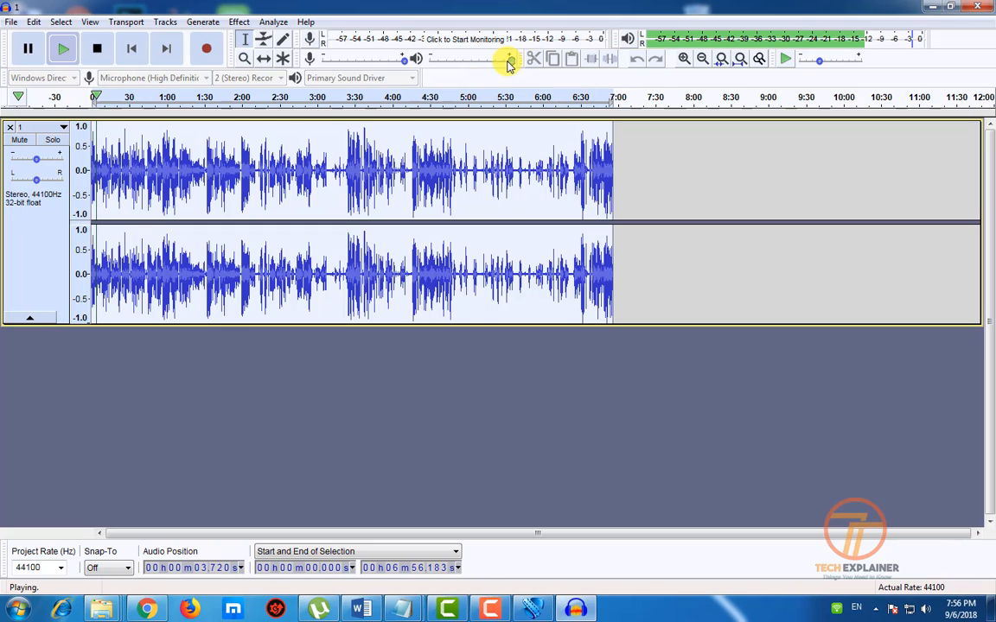
{"action": "left_click_drag", "start_coordinate": [510, 61], "coordinate": [476, 60]}
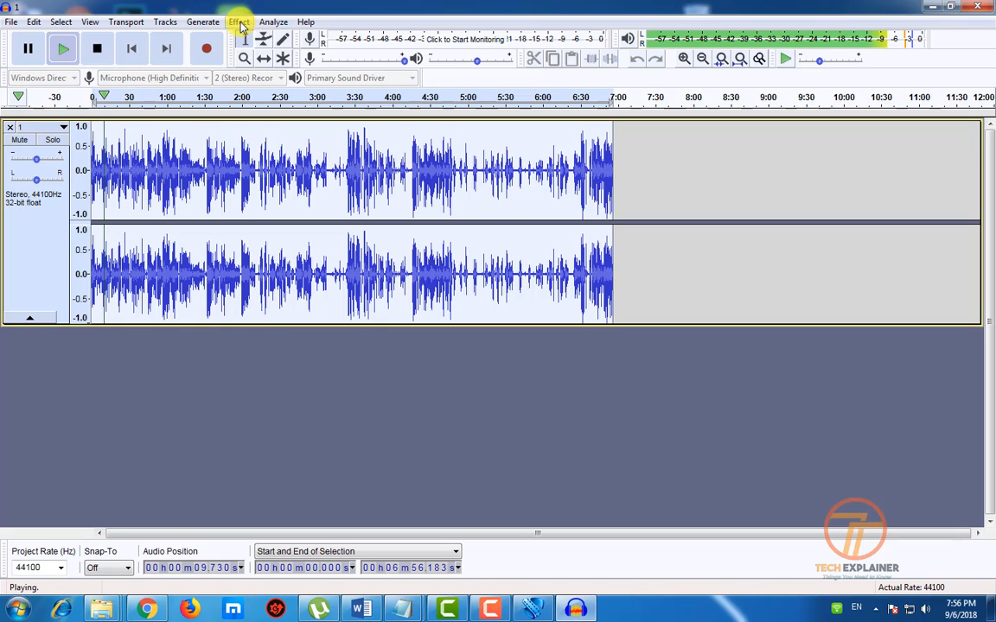
Open the Bass and Treble effect during playback and set the bass to 12 dB and the treble to 18 dB
{"action": "left_click_drag", "start_coordinate": [477, 59], "coordinate": [457, 59]}
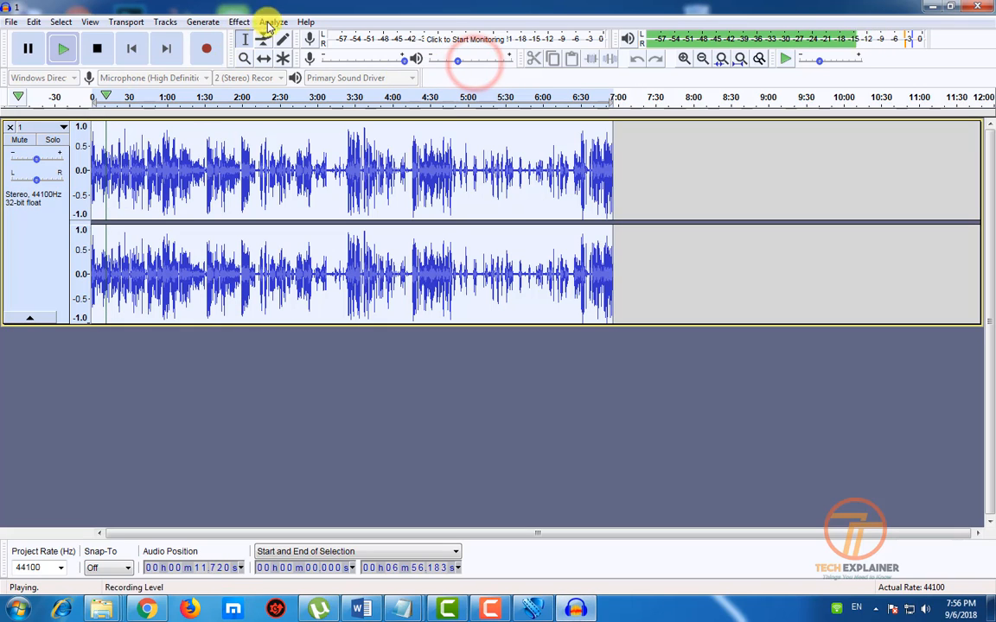
{"action": "left_click", "coordinate": [245, 22]}
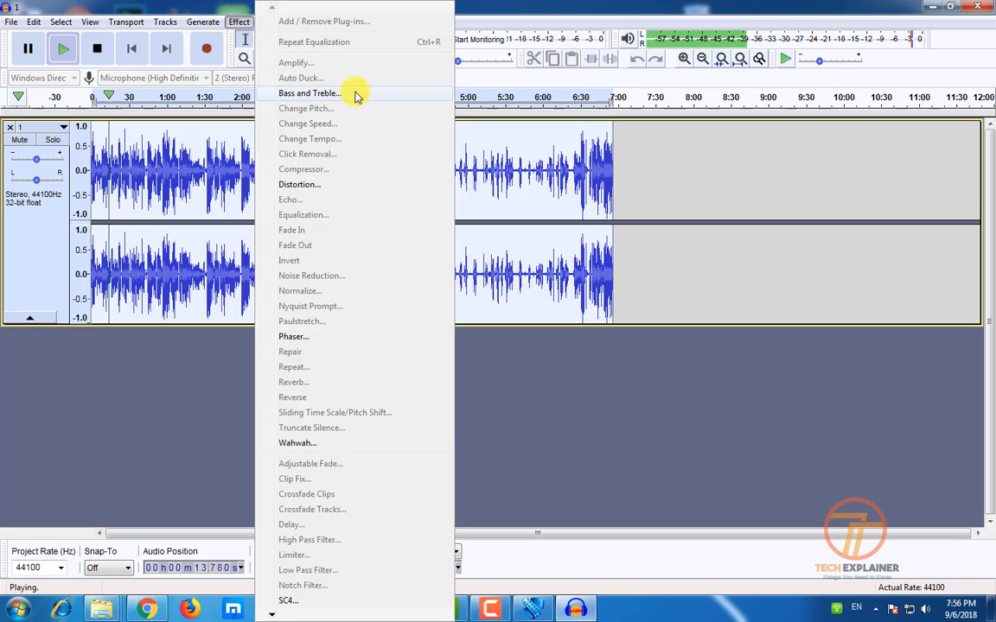
{"action": "left_click", "coordinate": [311, 94]}
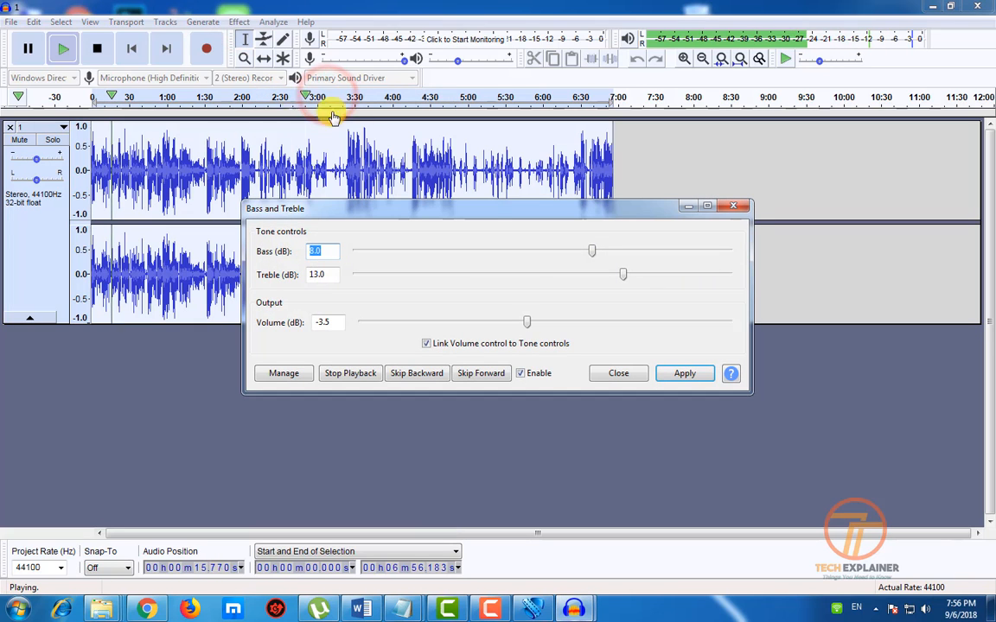
{"action": "left_click_drag", "start_coordinate": [581, 208], "coordinate": [556, 291]}
{"action": "left_click_drag", "start_coordinate": [596, 356], "coordinate": [581, 334]}
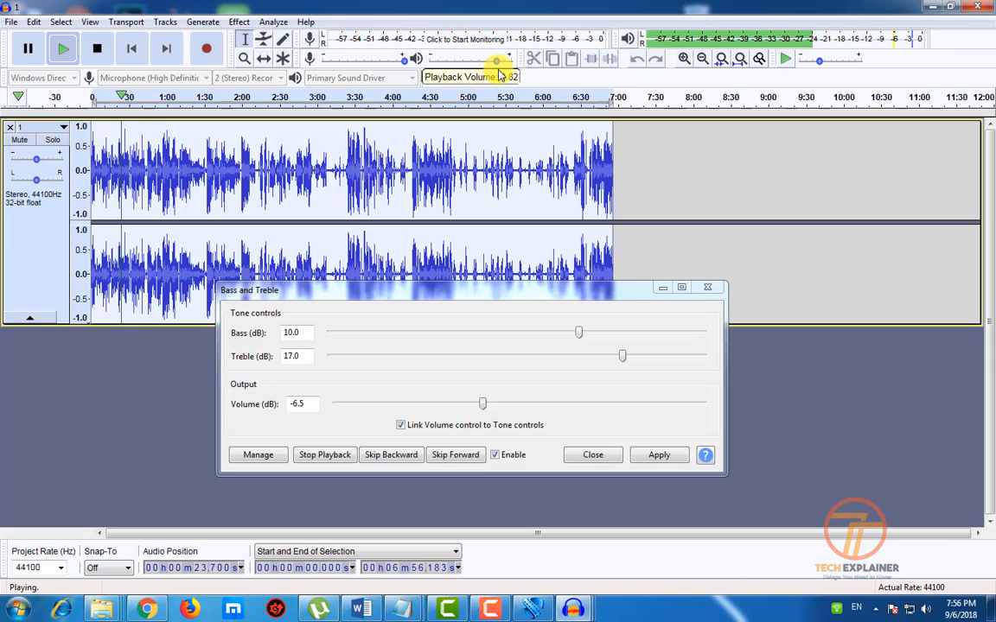
{"action": "left_click_drag", "start_coordinate": [621, 357], "coordinate": [644, 360]}
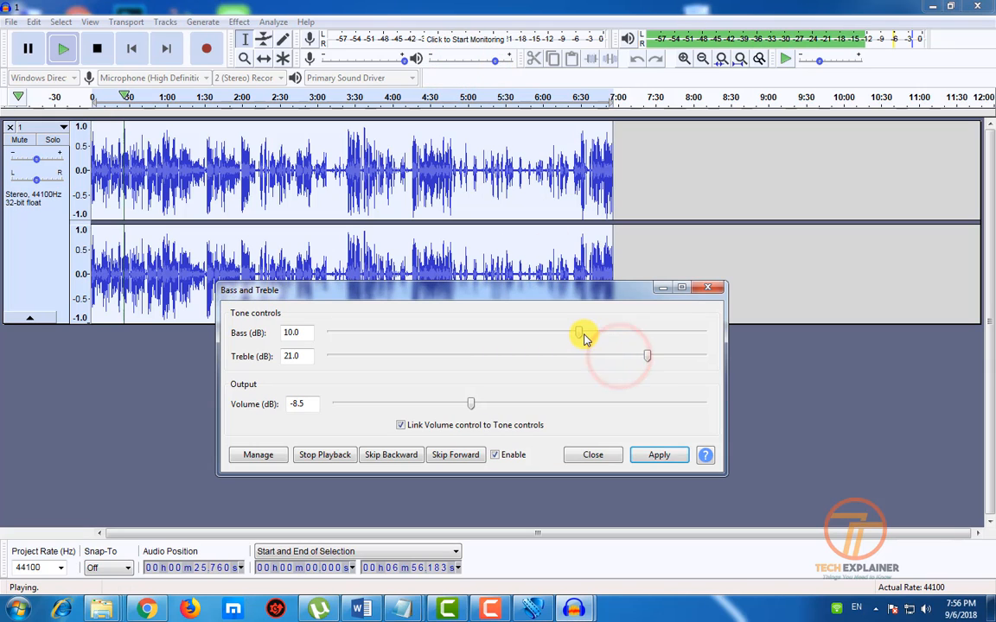
{"action": "left_click_drag", "start_coordinate": [581, 334], "coordinate": [598, 338]}
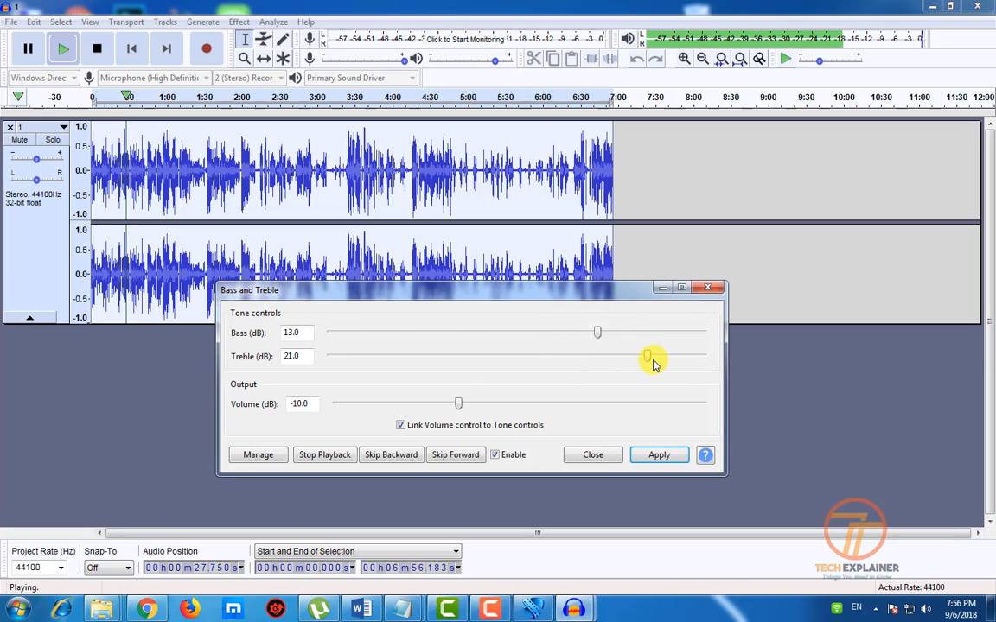
{"action": "left_click_drag", "start_coordinate": [648, 359], "coordinate": [590, 334]}
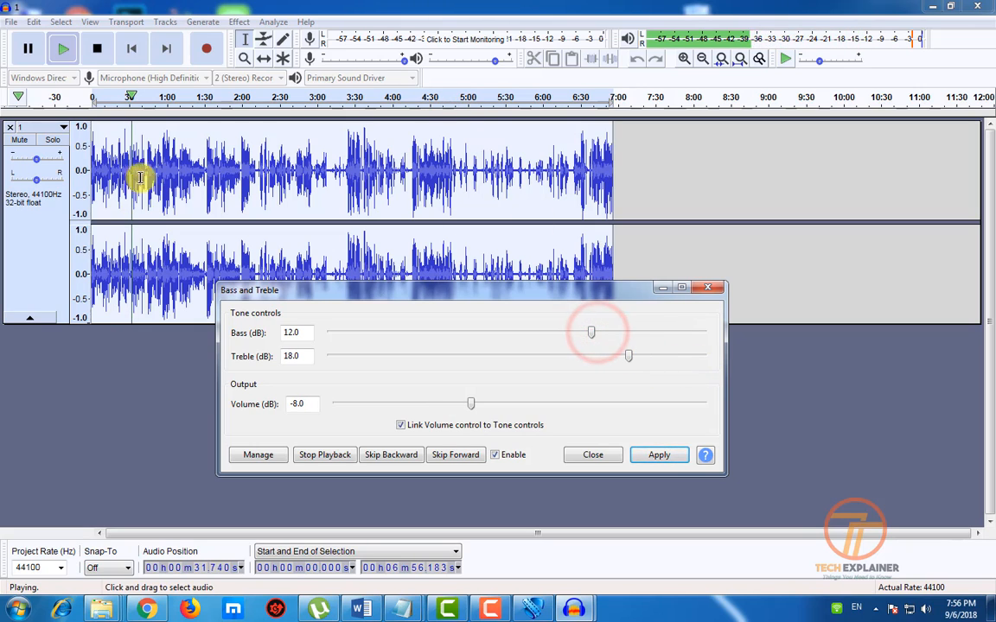
Replay the track from the start, set the treble to 20 dB, and apply Bass and Treble to the whole track
{"action": "left_click", "coordinate": [27, 49]}
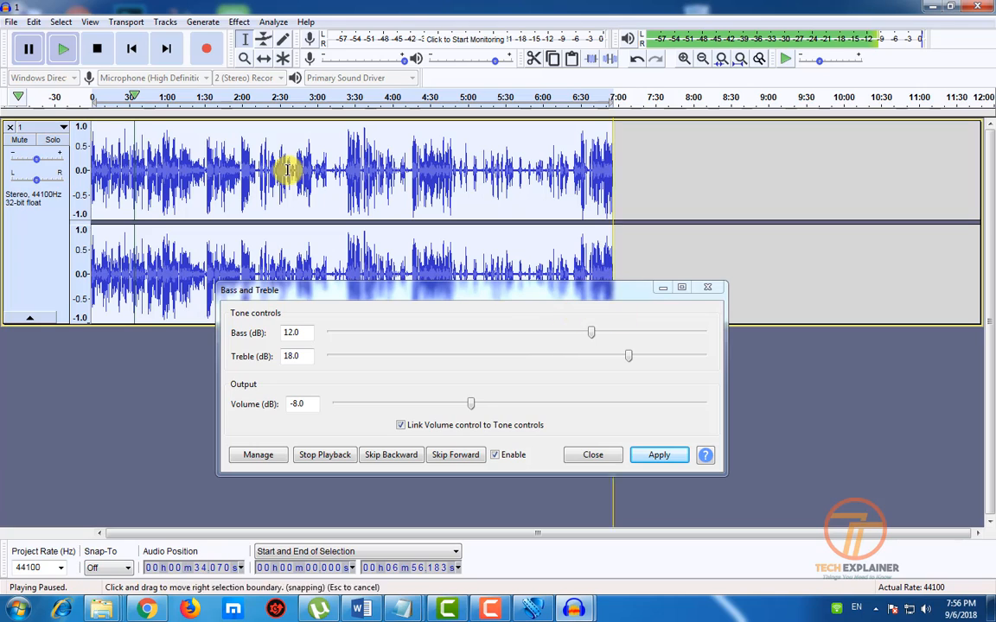
{"action": "left_click", "coordinate": [51, 54]}
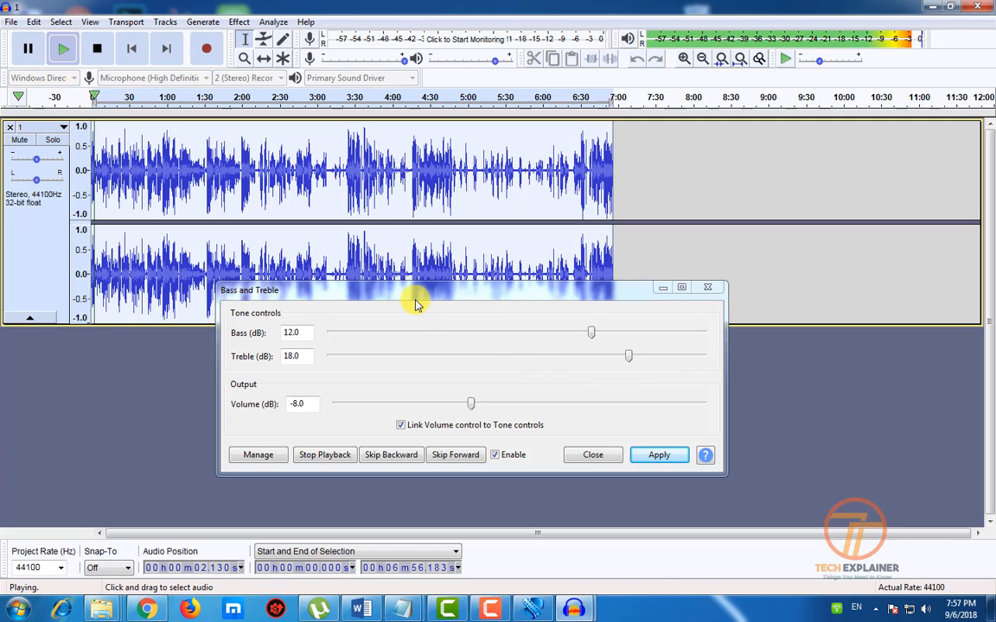
{"action": "mouse_move", "coordinate": [629, 356]}
{"action": "left_mouse_down"}
{"action": "mouse_move", "coordinate": [662, 364]}
{"action": "mouse_move", "coordinate": [641, 357]}
{"action": "left_mouse_up"}
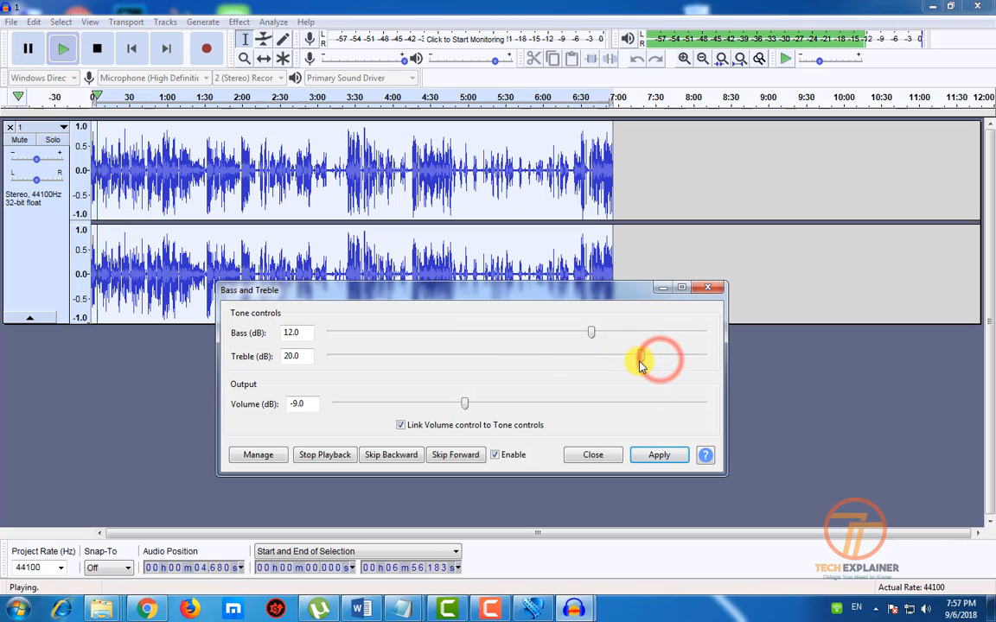
{"action": "left_click", "coordinate": [666, 457]}
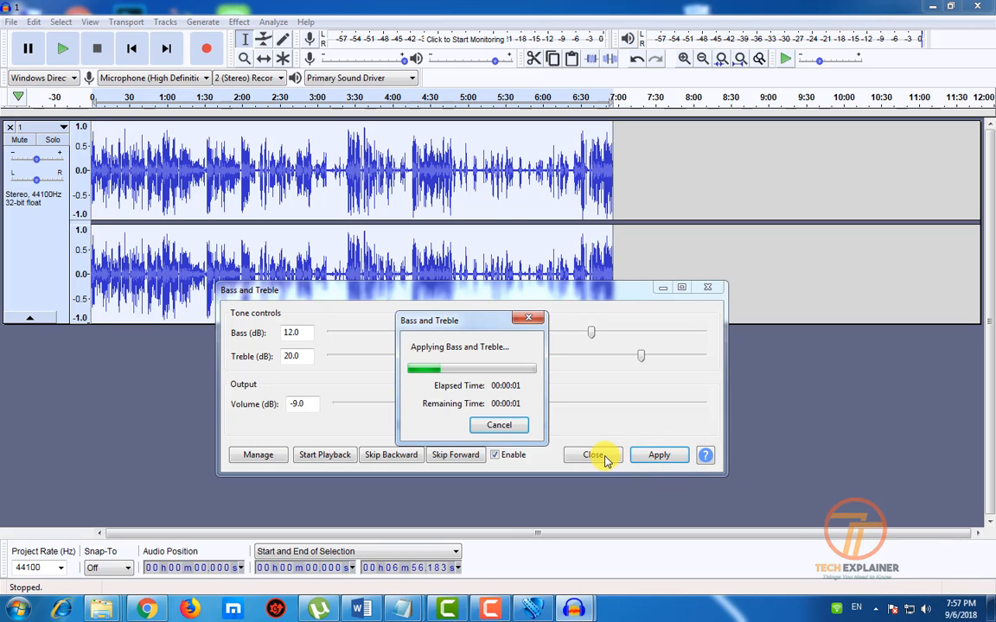
{"action": "left_click", "coordinate": [603, 395]}
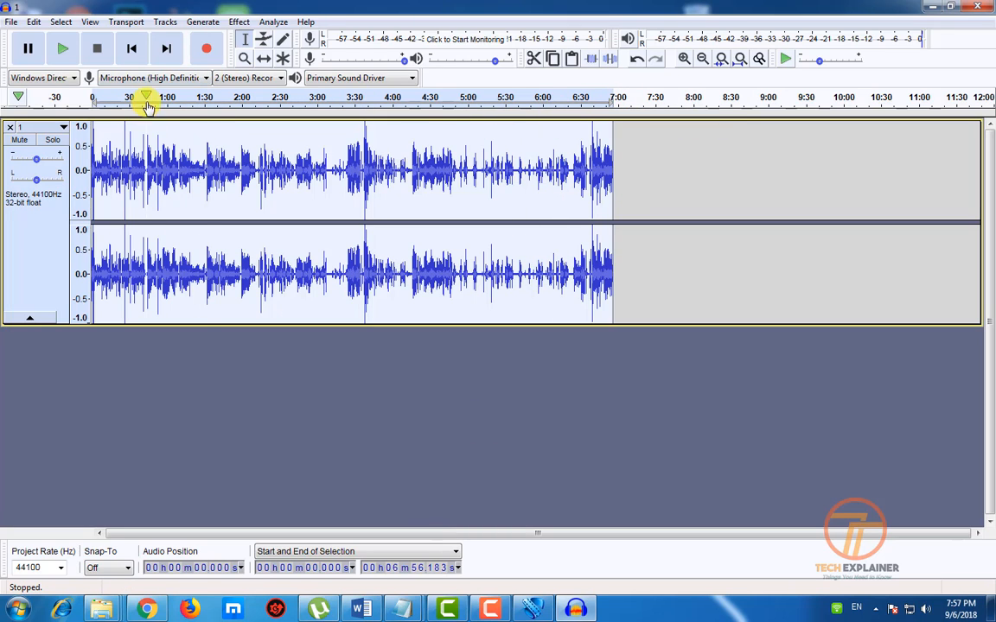
Briefly play the track around 2:38 and select the speech-free noise passage from about 2:39.0 to 2:40.2
{"action": "scroll", "coordinate": [304, 252], "scroll_direction": "up", "scroll_amount": 4, "text": "ctrl"}
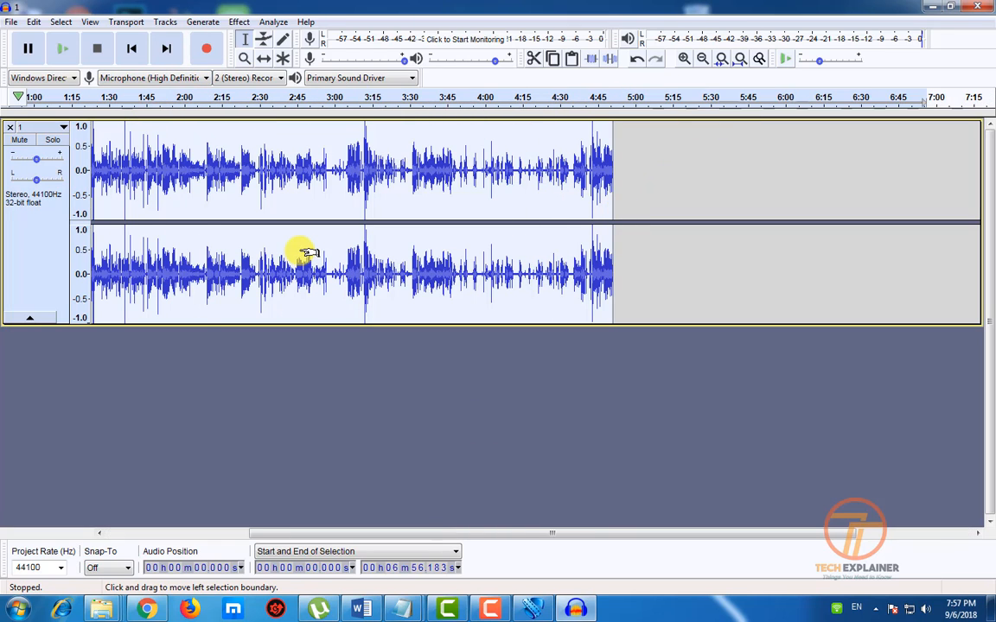
{"action": "scroll", "coordinate": [294, 266], "scroll_direction": "up", "scroll_amount": 2, "text": "ctrl"}
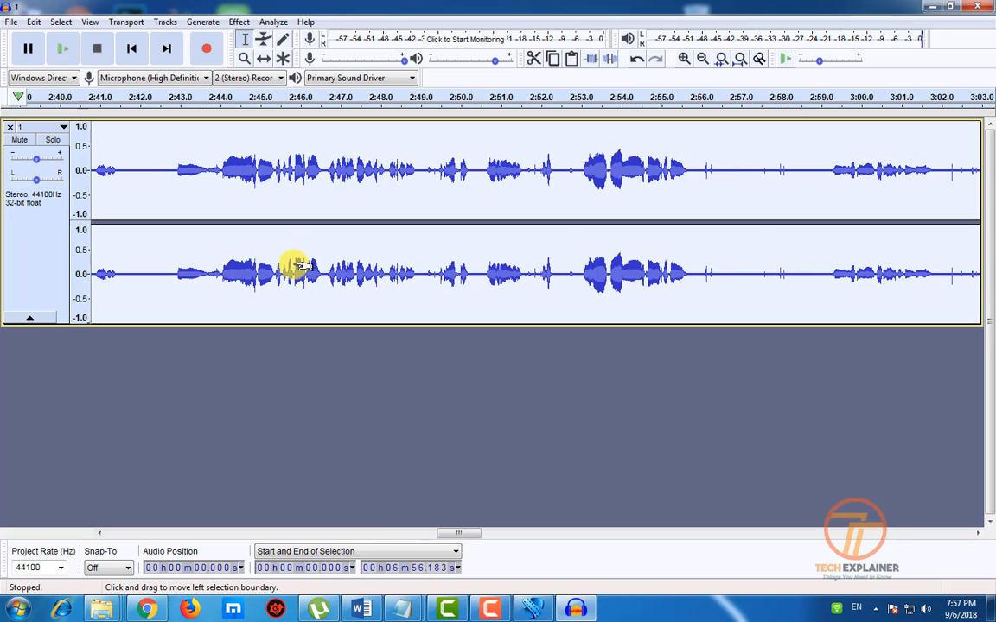
{"action": "left_click", "coordinate": [456, 534]}
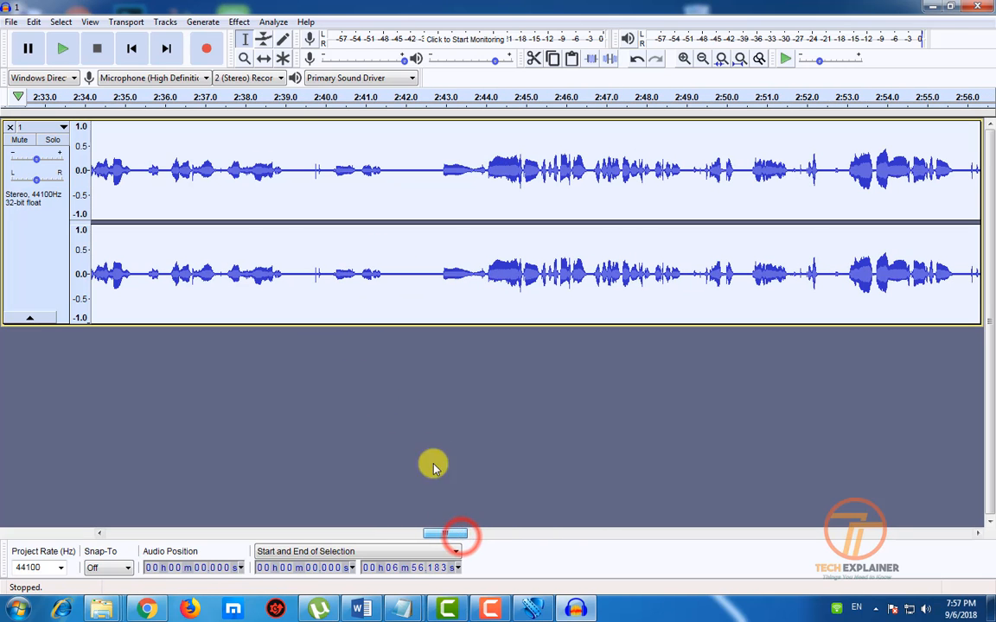
{"action": "left_click", "coordinate": [265, 96]}
{"action": "key", "text": "space"}
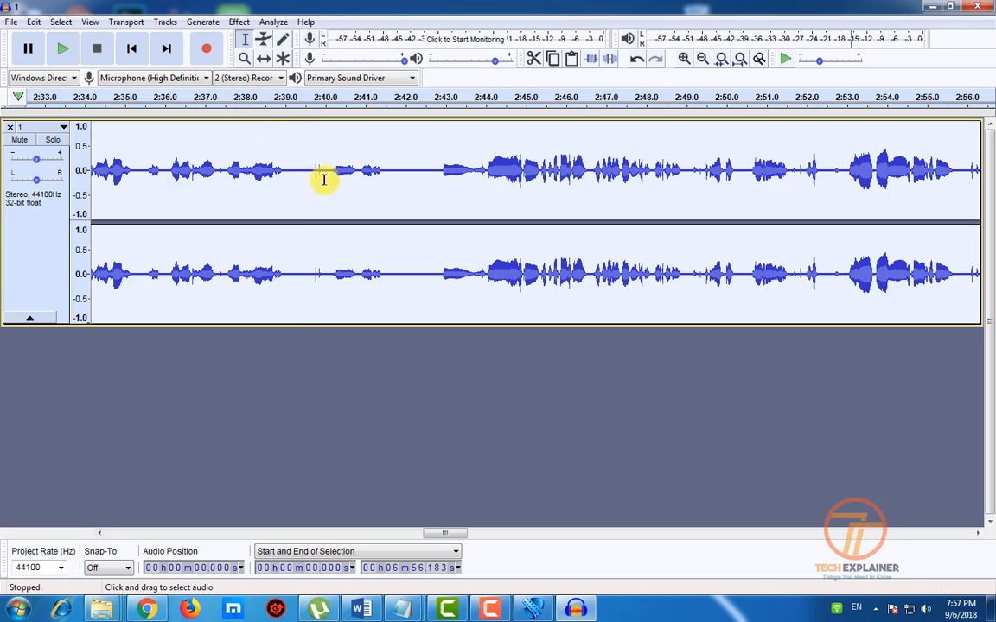
{"action": "left_click_drag", "start_coordinate": [334, 169], "coordinate": [285, 171]}
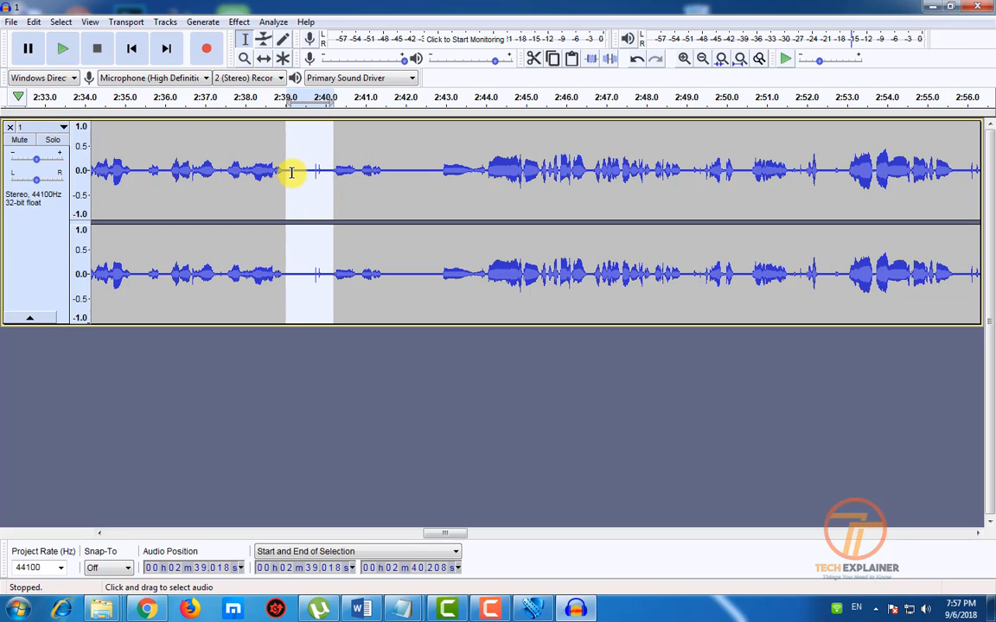
Set Noise Reduction to 23 dB with sensitivity 8.50 and capture the noise profile from the selected passage
{"action": "left_click", "coordinate": [239, 21]}
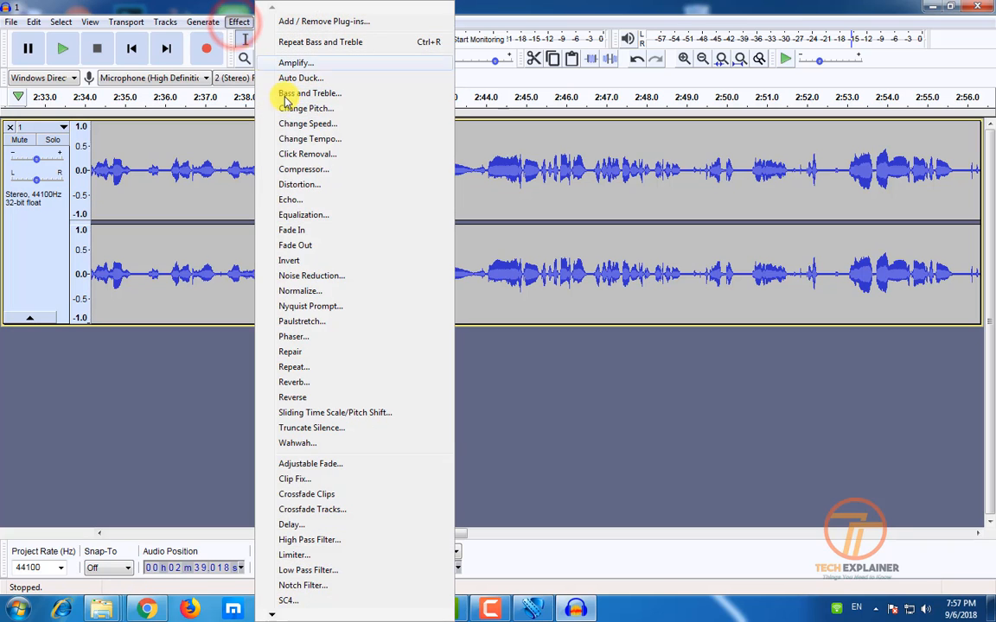
{"action": "left_click", "coordinate": [309, 275]}
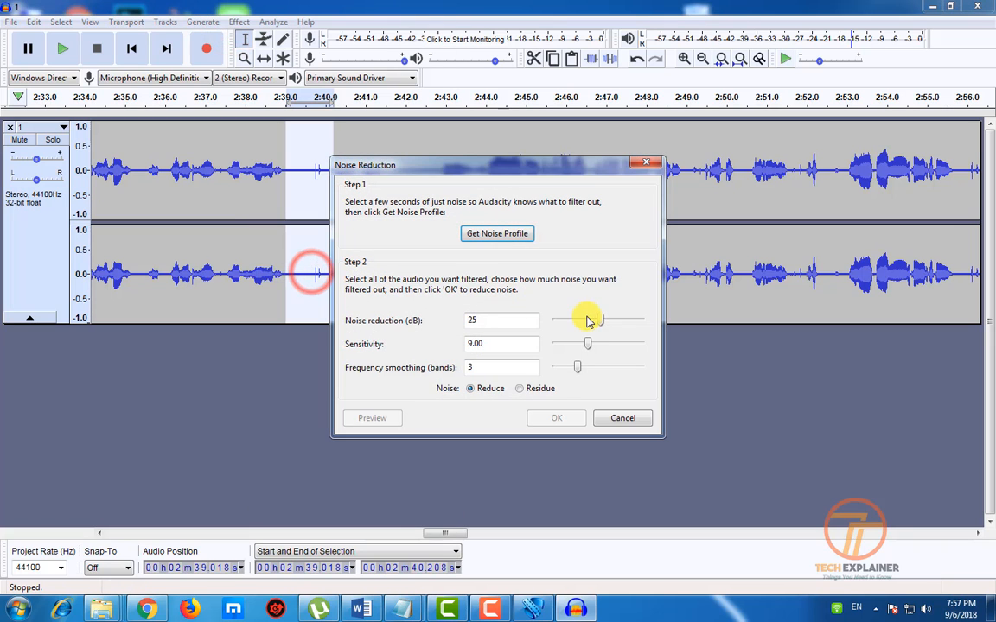
{"action": "left_click_drag", "start_coordinate": [600, 325], "coordinate": [588, 346]}
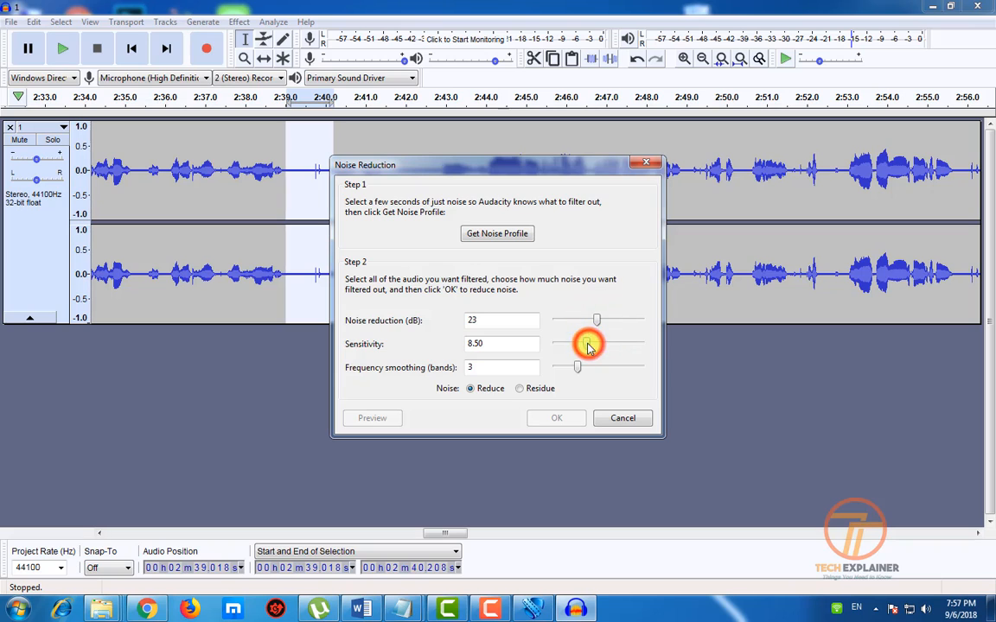
{"action": "left_click", "coordinate": [498, 234]}
{"action": "left_click", "coordinate": [500, 235]}
Select the entire track and apply Noise Reduction at 23 dB, sensitivity 8.50 and 3 smoothing bands
{"action": "key", "text": "ctrl+a"}
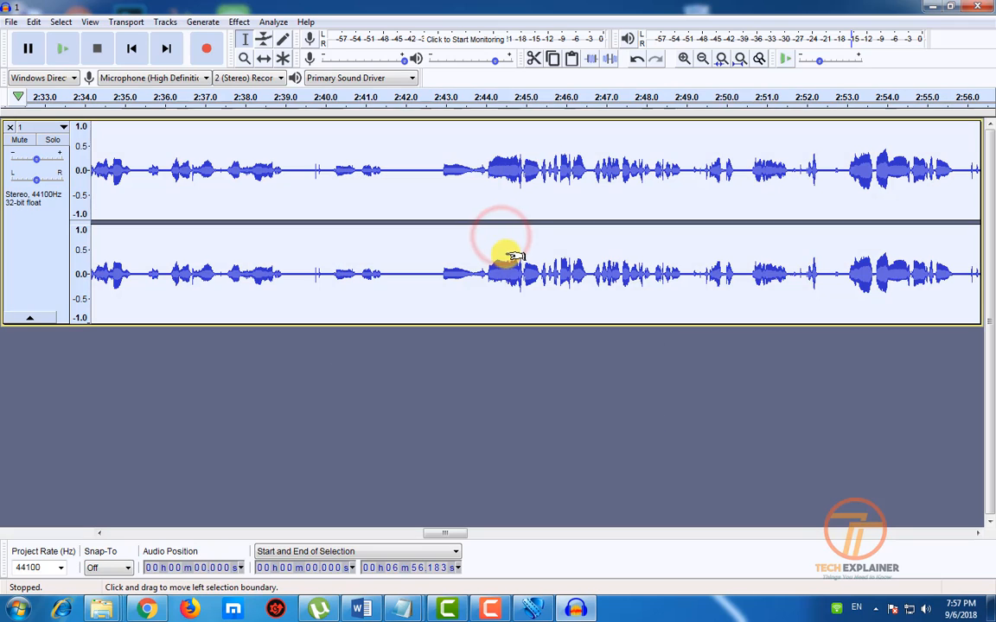
{"action": "scroll", "coordinate": [408, 263], "scroll_direction": "down", "scroll_amount": 6}
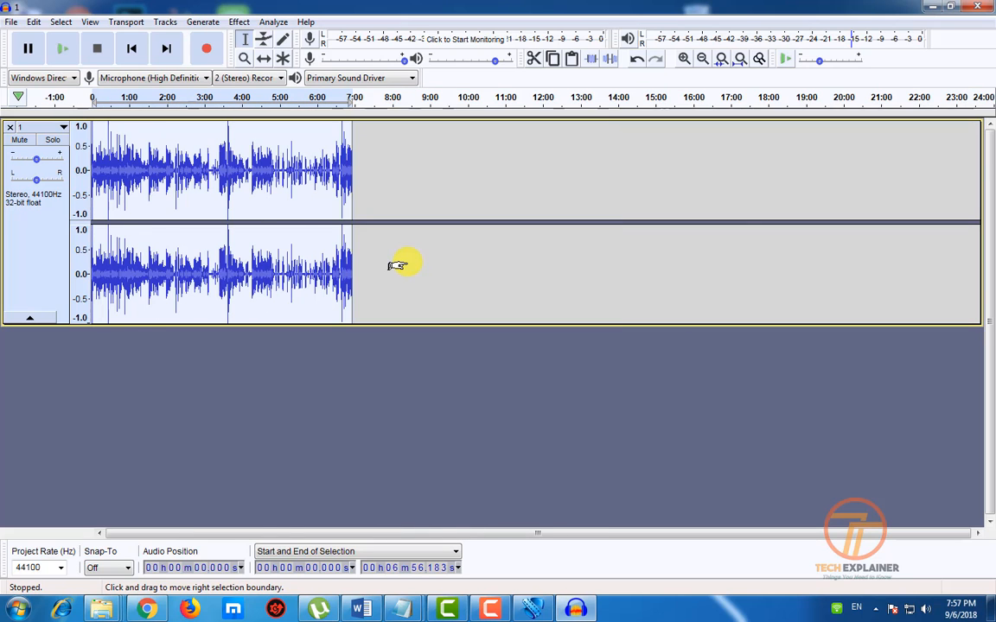
{"action": "scroll", "coordinate": [273, 215], "scroll_direction": "up", "scroll_amount": 3}
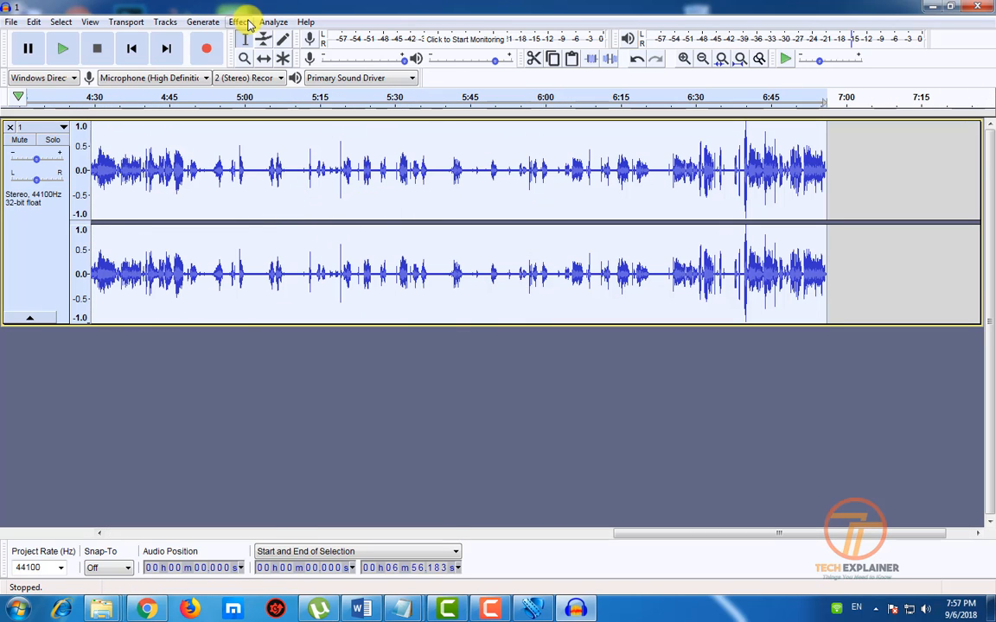
{"action": "left_click", "coordinate": [246, 23]}
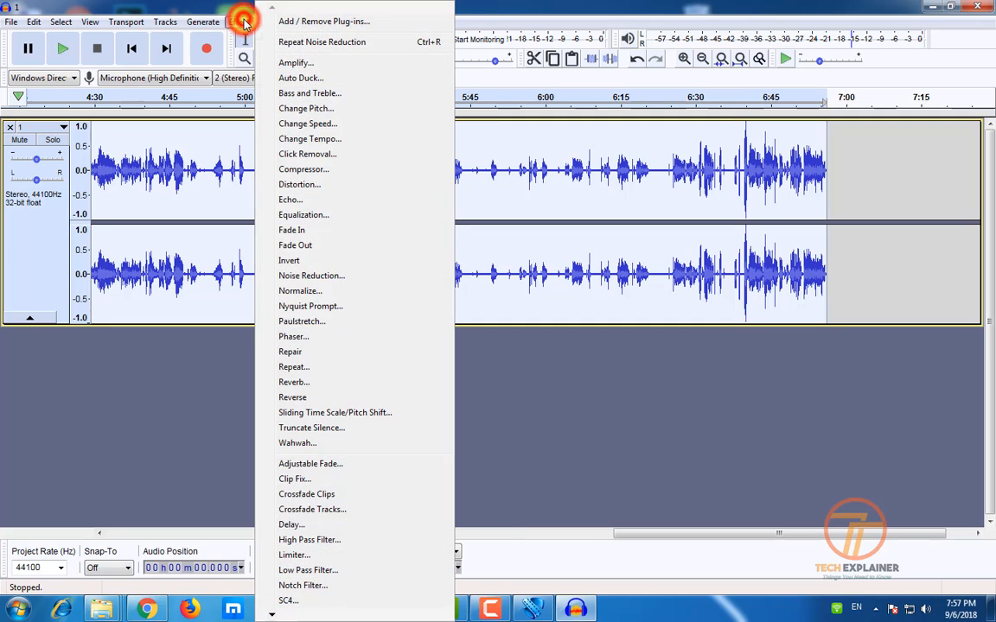
{"action": "left_click", "coordinate": [346, 278]}
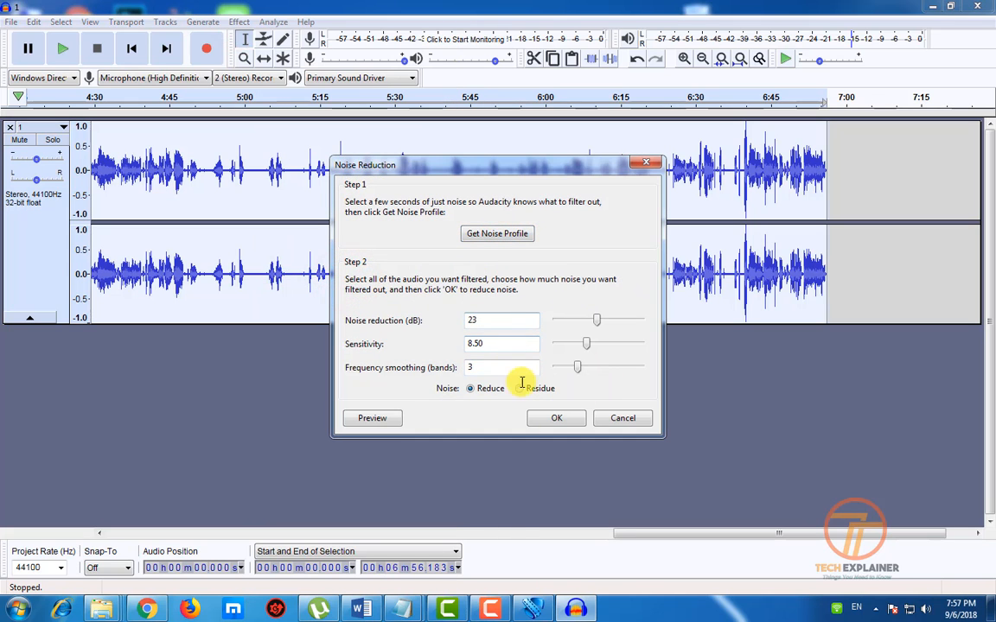
{"action": "left_click", "coordinate": [546, 417]}
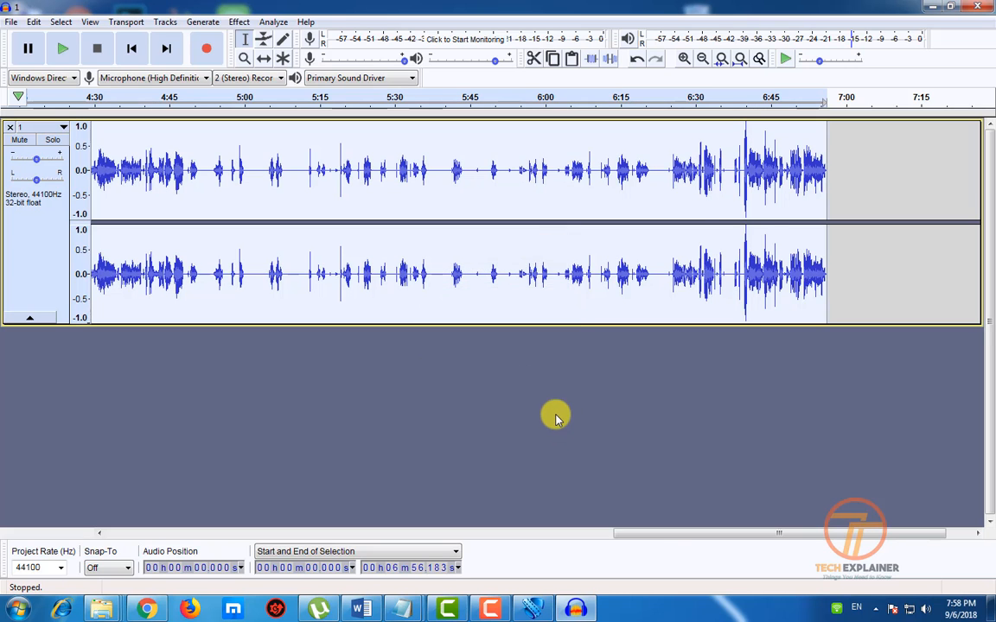
Inspect the noise-reduced waveform and play the end of the track from about 6:38 to check the sound
{"action": "left_click_drag", "start_coordinate": [661, 533], "coordinate": [307, 508]}
{"action": "scroll", "coordinate": [415, 502], "scroll_direction": "down", "scroll_amount": 4}
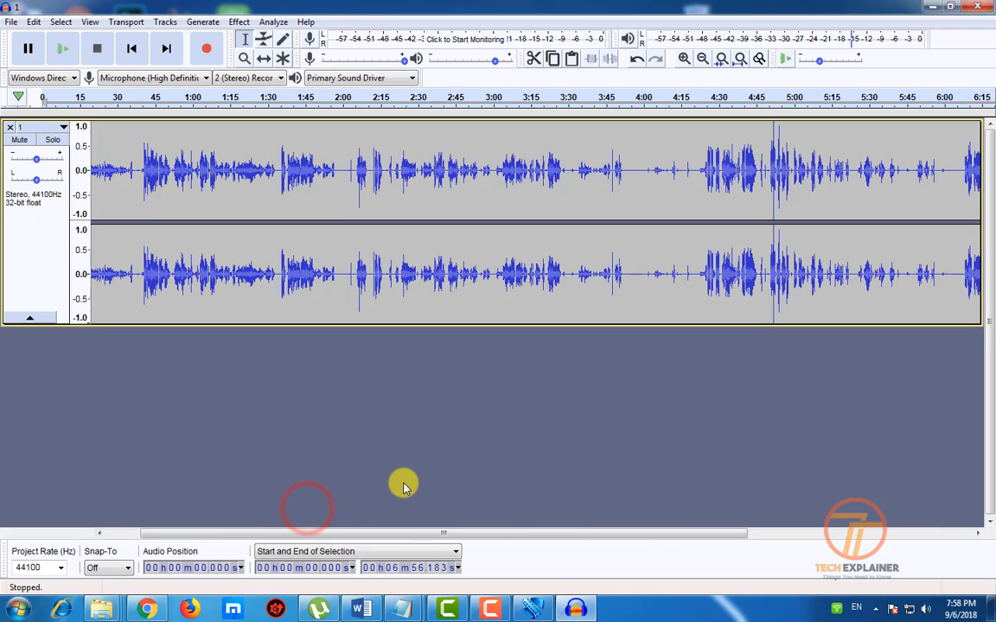
{"action": "scroll", "coordinate": [257, 442], "scroll_direction": "up", "scroll_amount": 4}
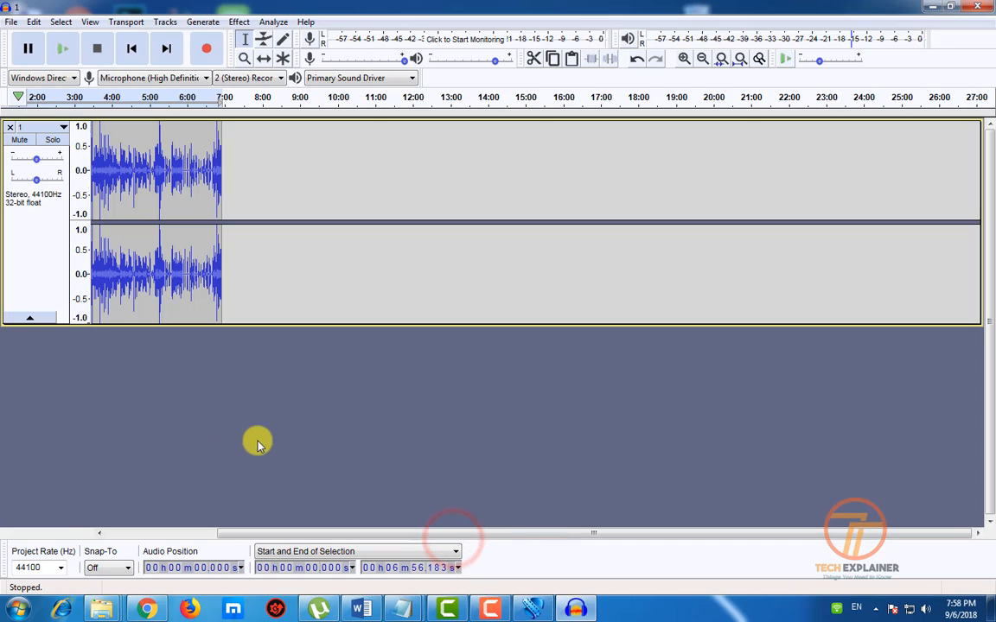
{"action": "scroll", "coordinate": [112, 195], "scroll_direction": "up", "scroll_amount": 4}
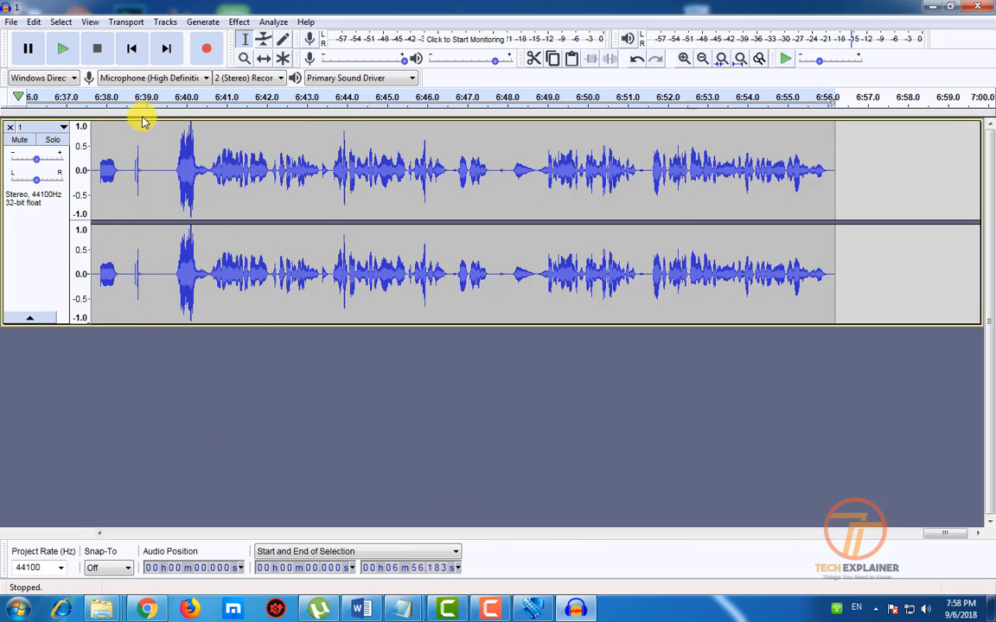
{"action": "left_click", "coordinate": [95, 97]}
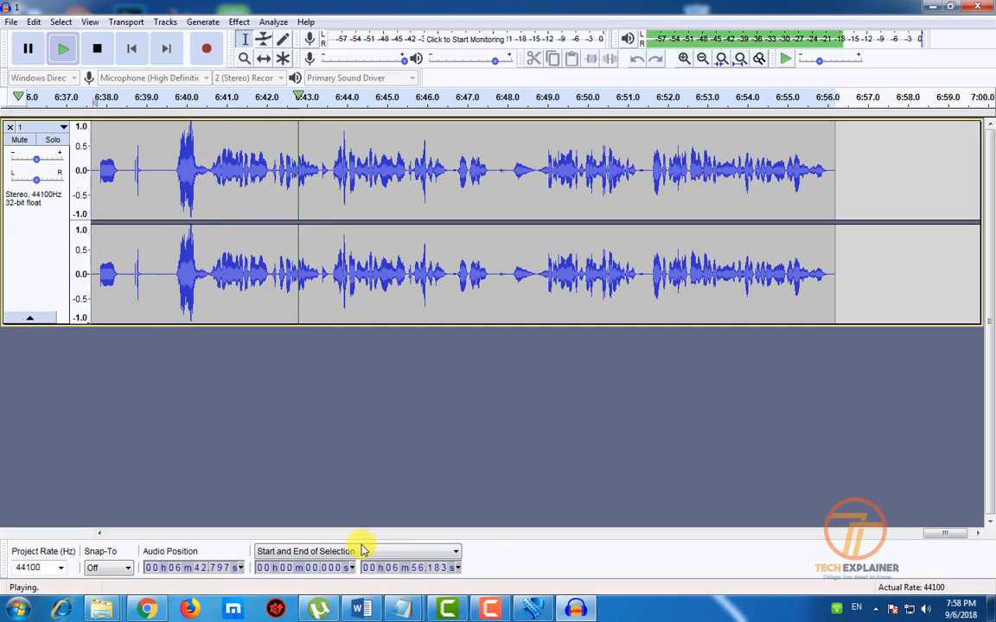
{"action": "left_click", "coordinate": [485, 531]}
{"action": "left_click_drag", "start_coordinate": [938, 533], "coordinate": [717, 537]}
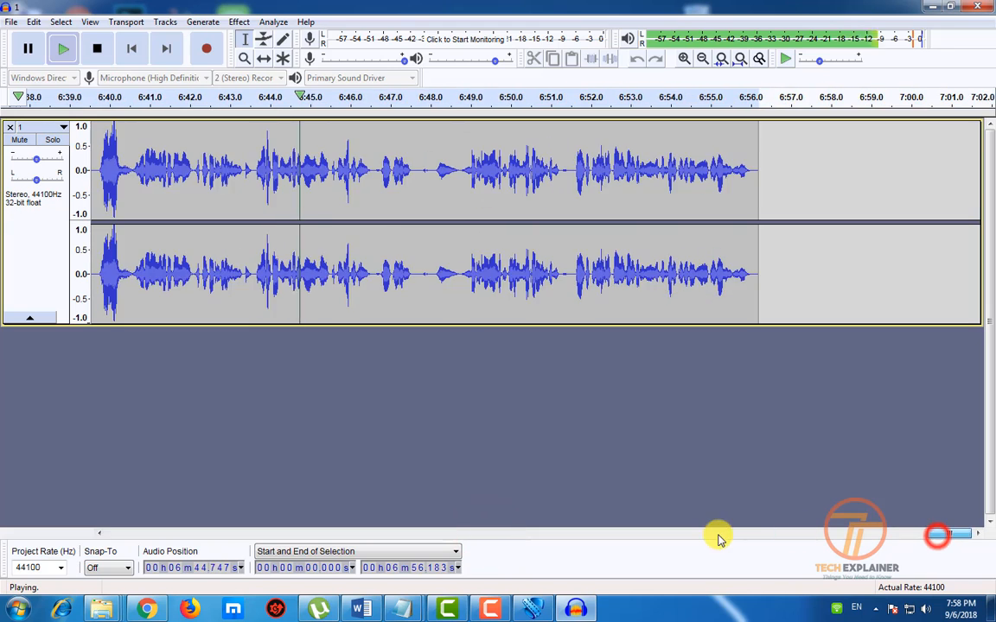
{"action": "scroll", "coordinate": [529, 421], "scroll_direction": "down", "scroll_amount": 5}
{"action": "scroll", "coordinate": [529, 421], "scroll_direction": "up", "scroll_amount": 3}
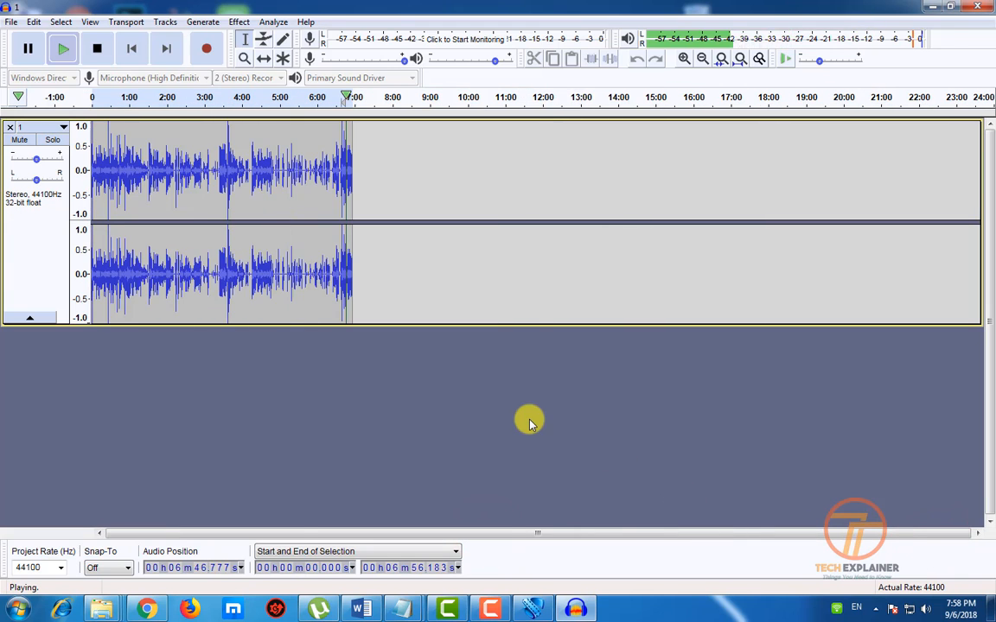
{"action": "scroll", "coordinate": [576, 478], "scroll_direction": "down", "scroll_amount": 1}
{"action": "left_click", "coordinate": [703, 535]}
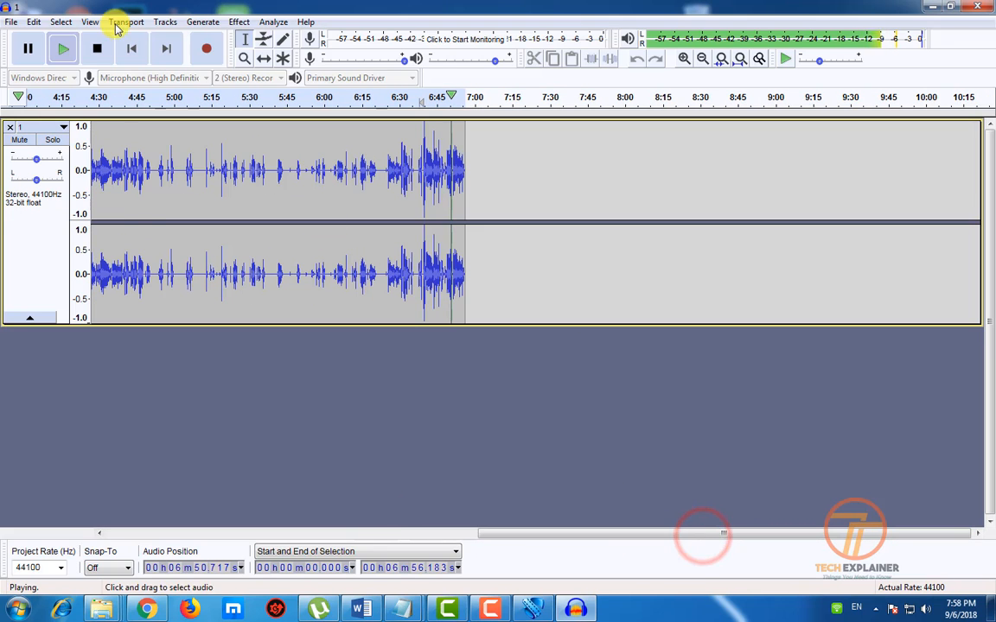
Stop the playback and undo the noise reduction on the track
{"action": "left_click", "coordinate": [29, 49]}
{"action": "key", "text": "space"}
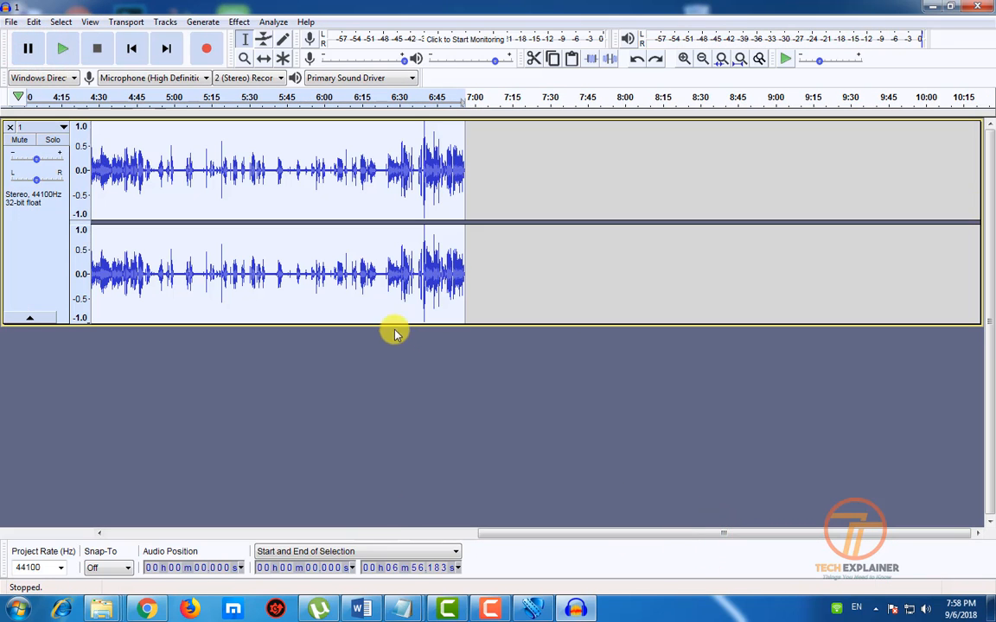
{"action": "left_click", "coordinate": [34, 21]}
{"action": "left_click", "coordinate": [346, 439]}
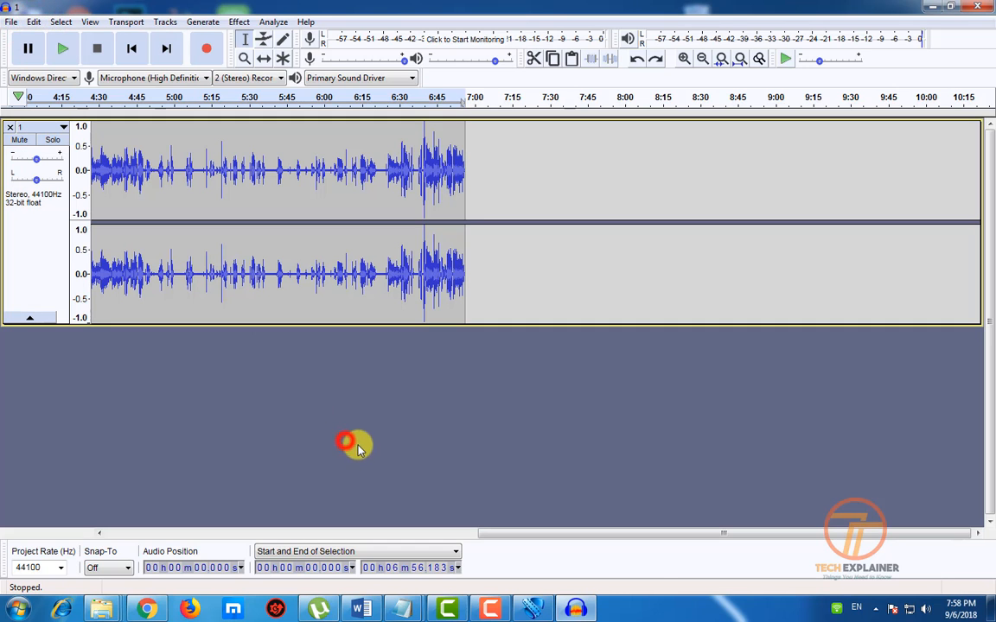
Export the track as an MP3 named 1-1s in the Audacity folder at standard 170-210 kbps quality, accepting the existing metadata tags
{"action": "left_click_drag", "start_coordinate": [484, 533], "coordinate": [82, 533]}
{"action": "left_click", "coordinate": [7, 22]}
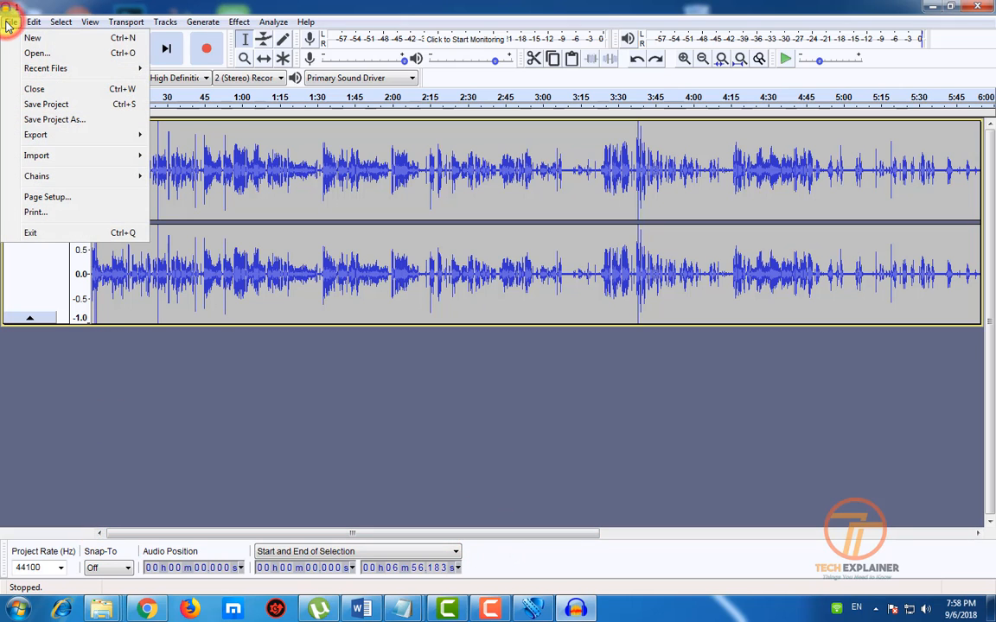
{"action": "left_click", "coordinate": [89, 135]}
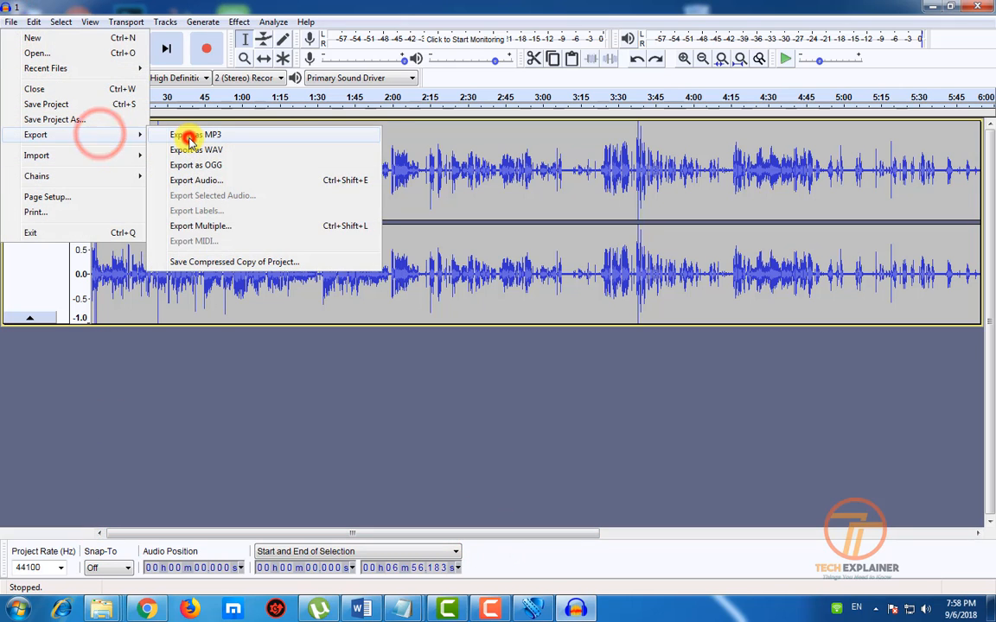
{"action": "left_click", "coordinate": [187, 134]}
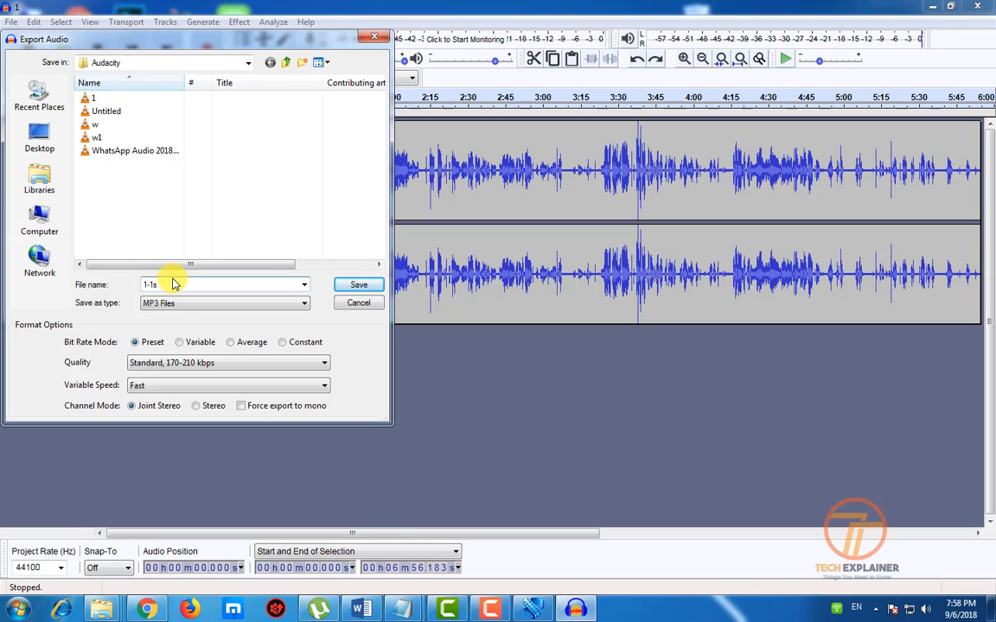
{"action": "key", "text": "Return"}
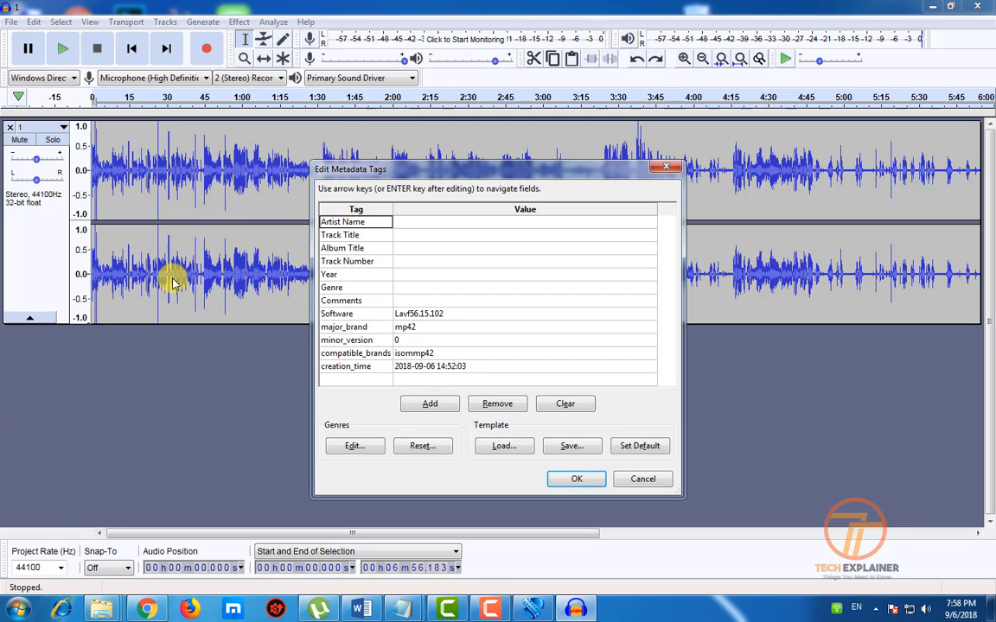
{"action": "left_click", "coordinate": [584, 477]}
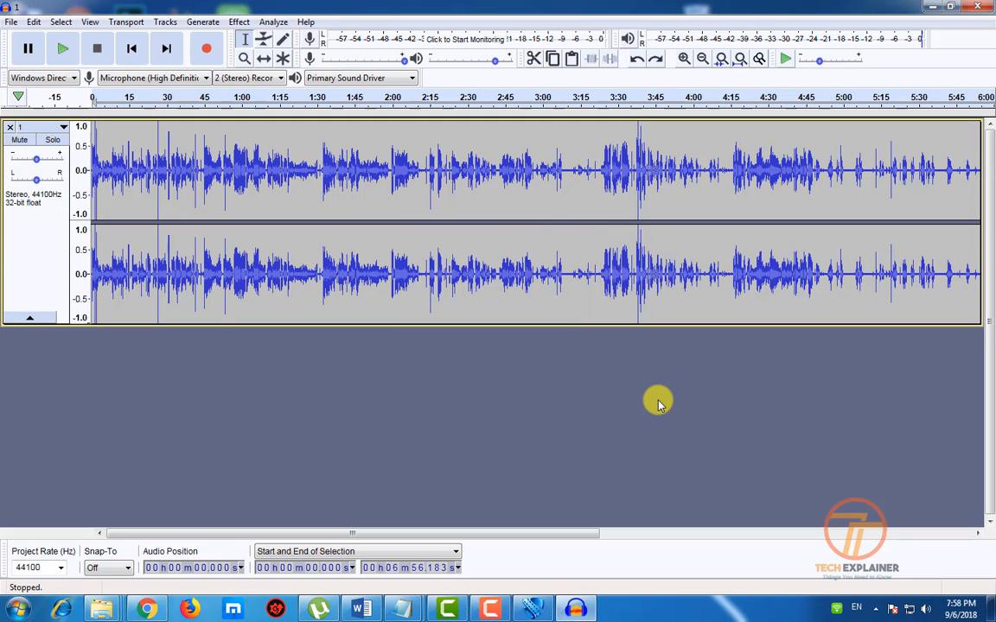
Minimize Audacity and the Video output folder window to return to the desktop with the Aiseesoft converter
{"action": "left_click", "coordinate": [928, 6]}
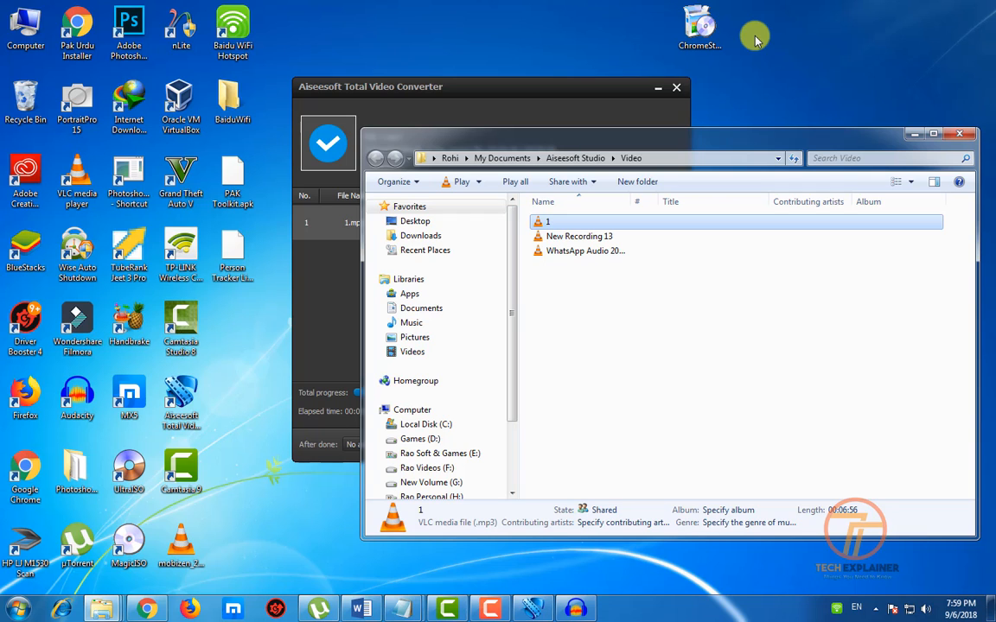
{"action": "left_click", "coordinate": [929, 138]}
{"action": "left_click", "coordinate": [919, 7]}
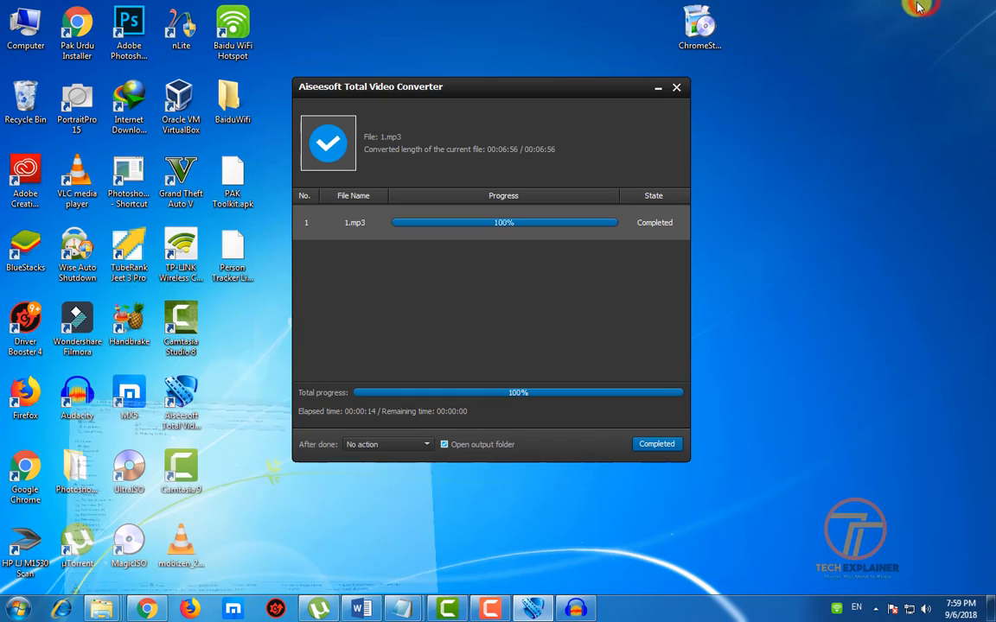